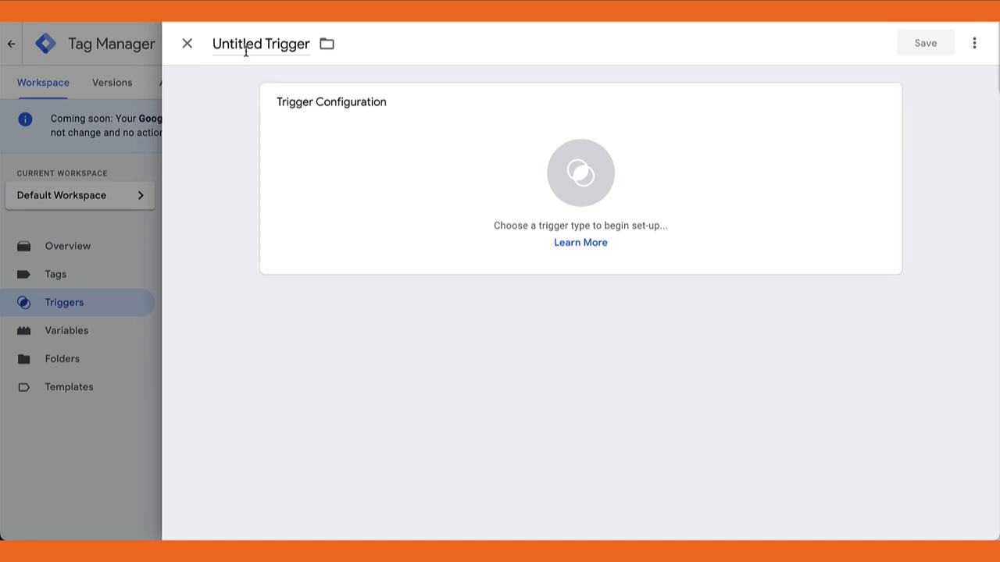
Name the new trigger "Test Page View - Form to Thank You - AnalyticsDay"
click(246, 45)
drag(308, 44, 188, 54)
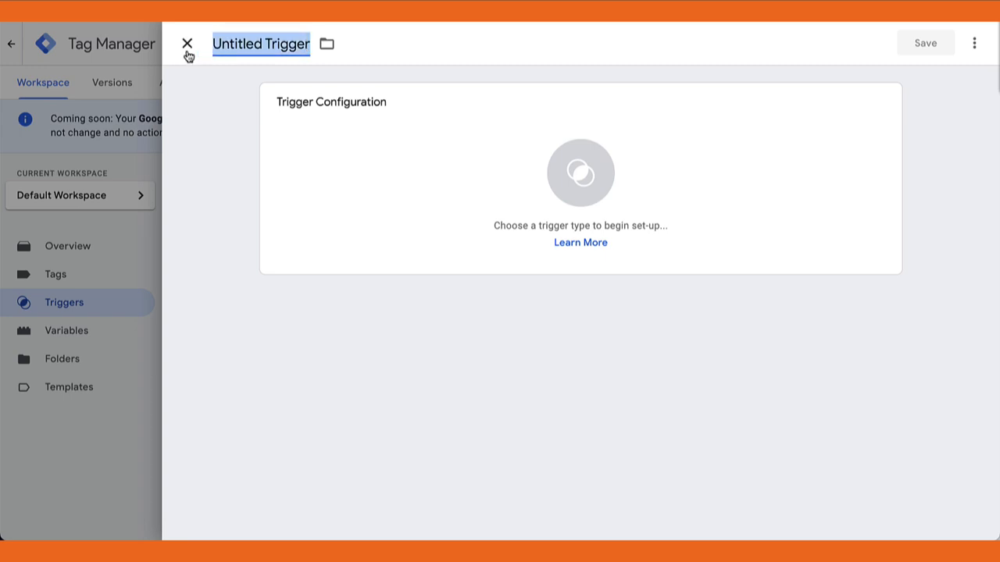
text(Test Page View - Form to Thank You - AnalyticsDay)
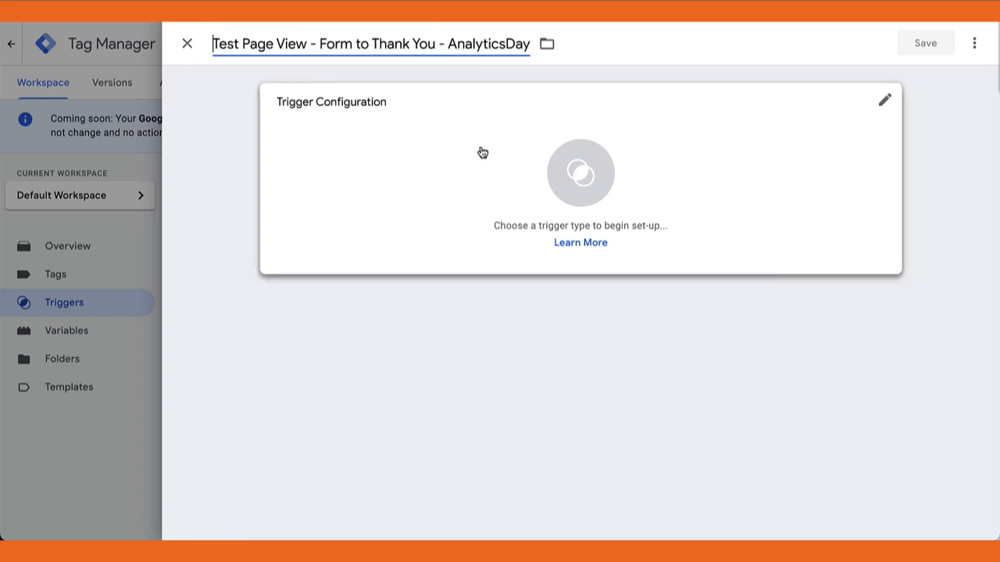
Make it a Page View trigger that fires on Some Page Views
click(575, 182)
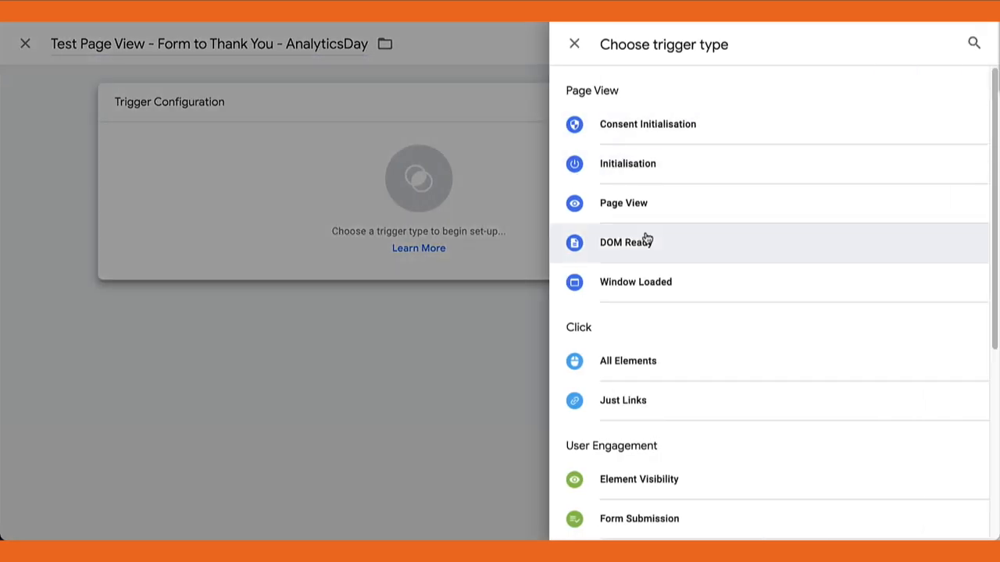
click(648, 209)
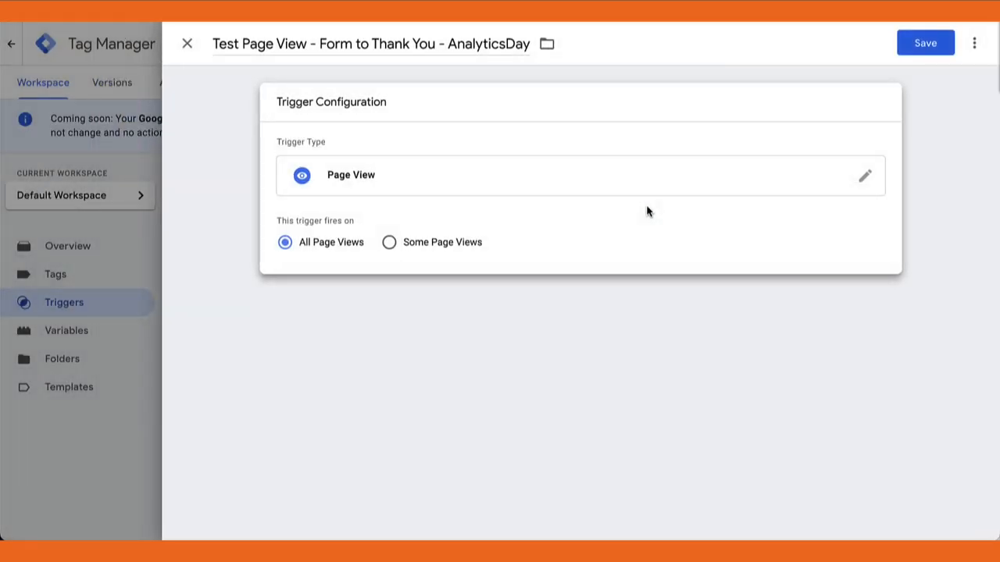
click(390, 243)
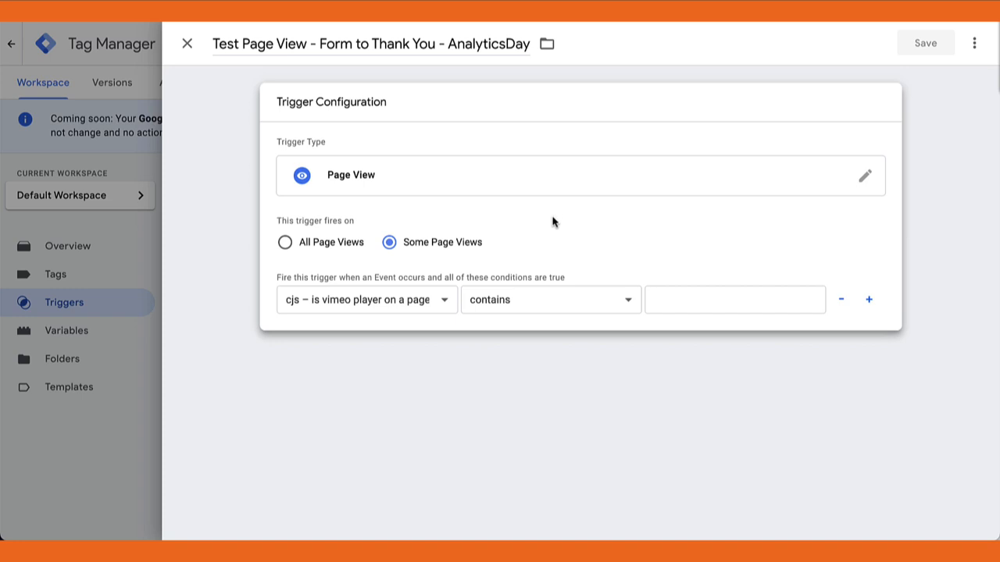
Set the variable of the first firing condition to Referrer
click(432, 303)
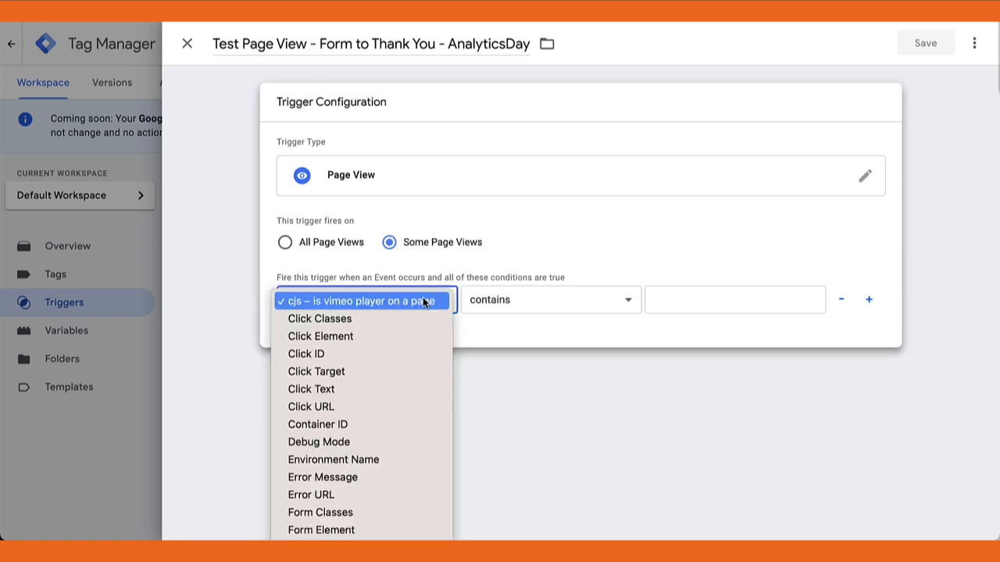
scroll(380, 363, down, 3)
scroll(379, 361, down, 7)
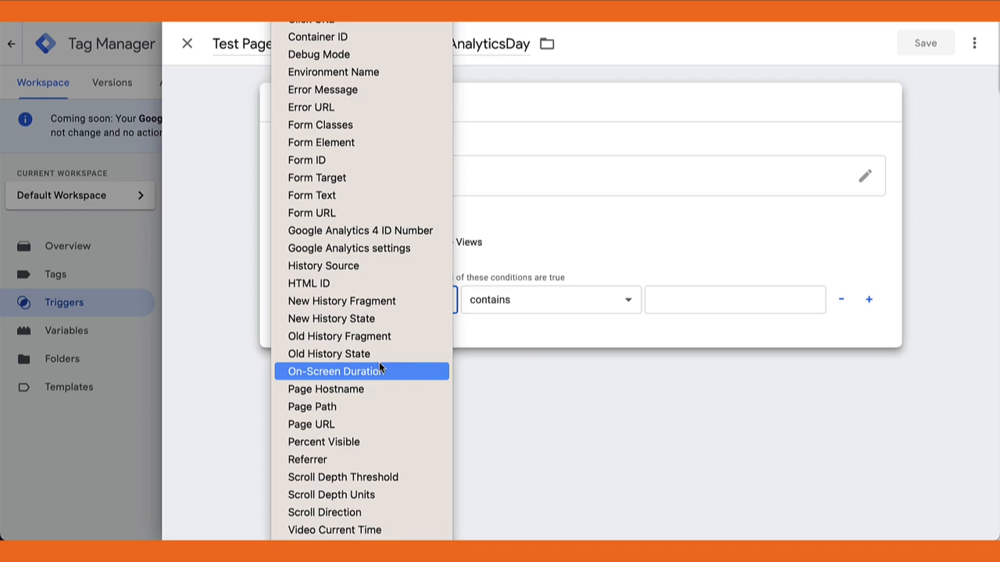
scroll(379, 361, down, 1)
click(347, 413)
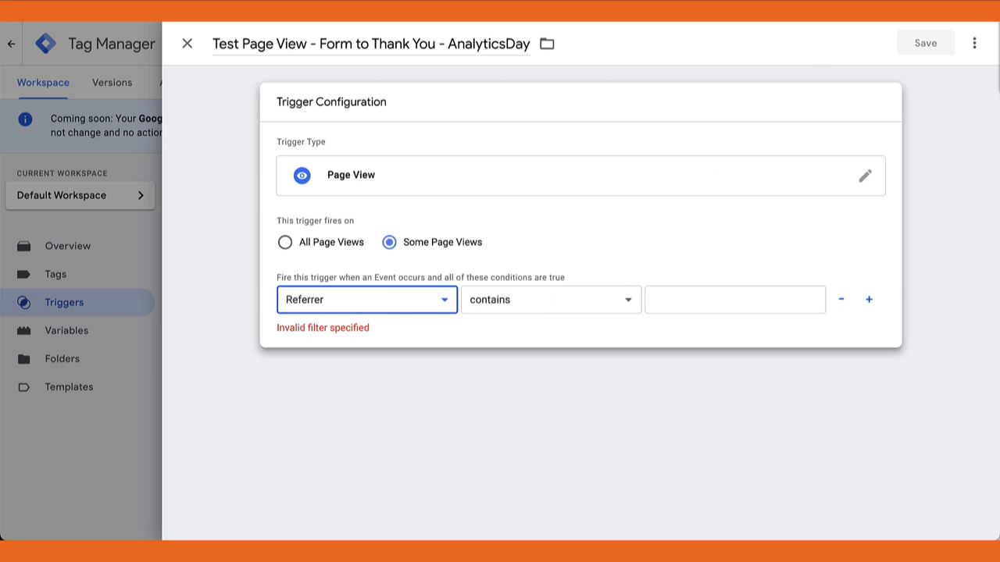
Copy the slug "get-your-free-analyticsday-ticket/" from the ticket sign-up page's URL and paste it as the Referrer condition's value
click(495, 19)
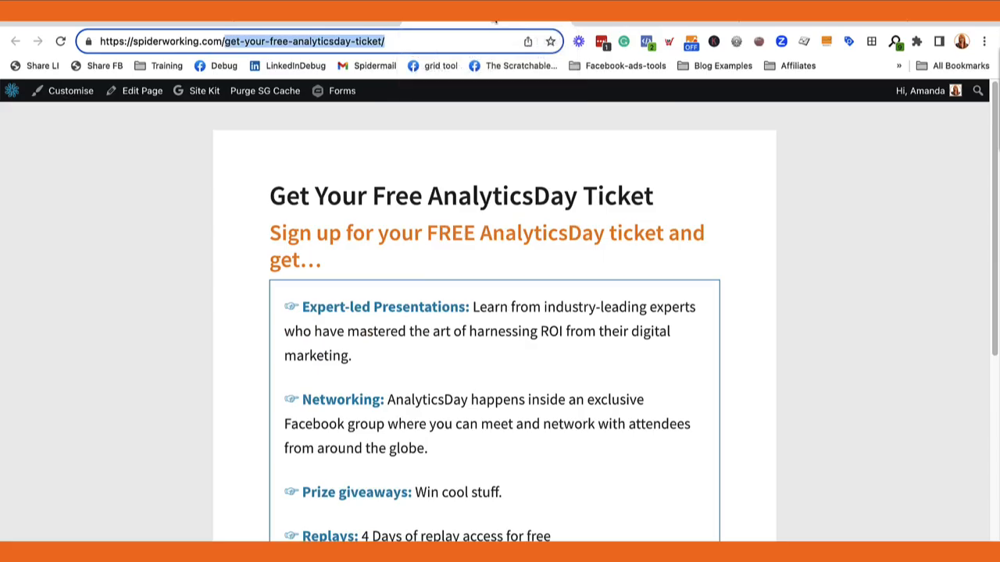
click(237, 42)
click(150, 178)
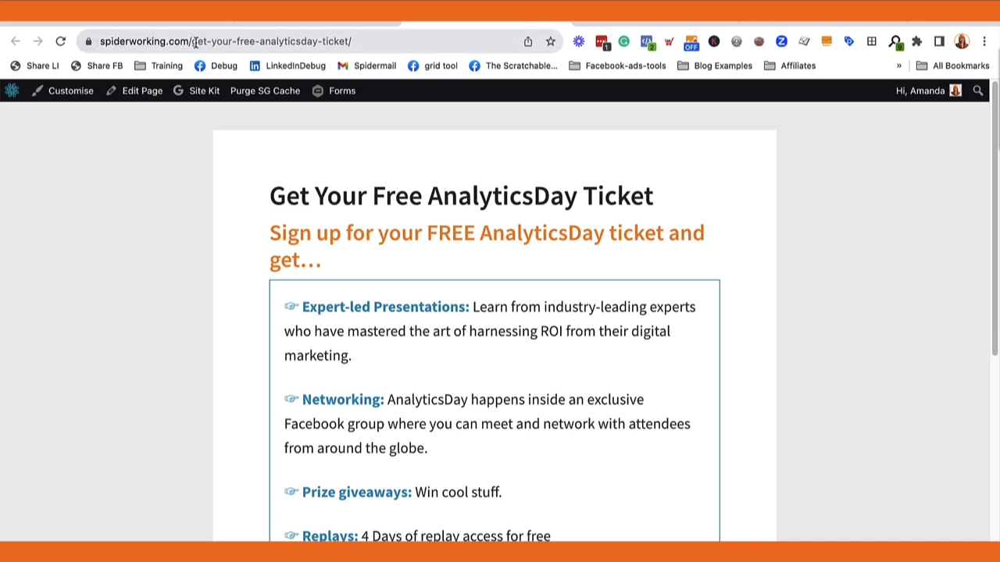
drag(192, 43, 384, 39)
key(super+c)
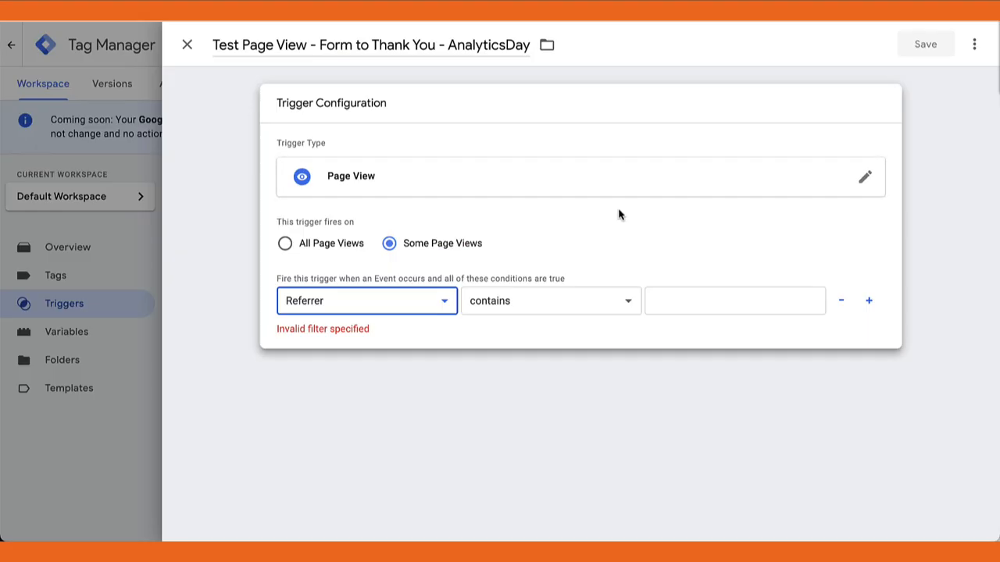
click(678, 305)
right_click(673, 301)
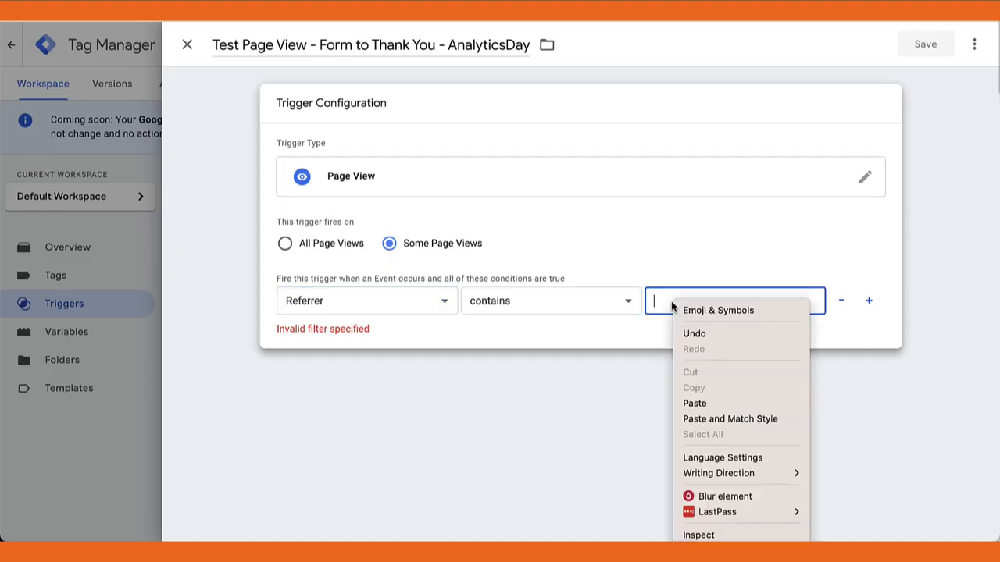
click(708, 403)
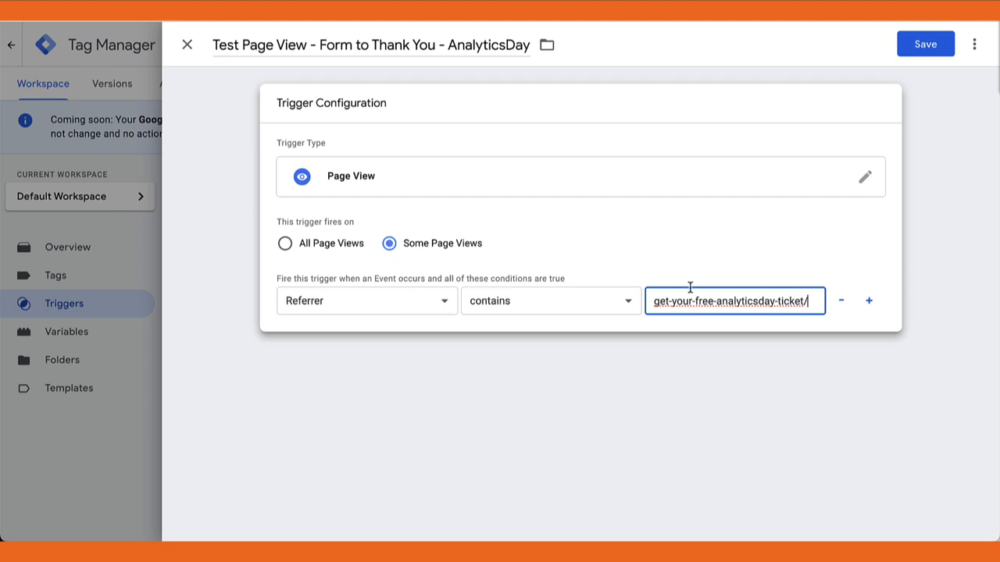
click(661, 233)
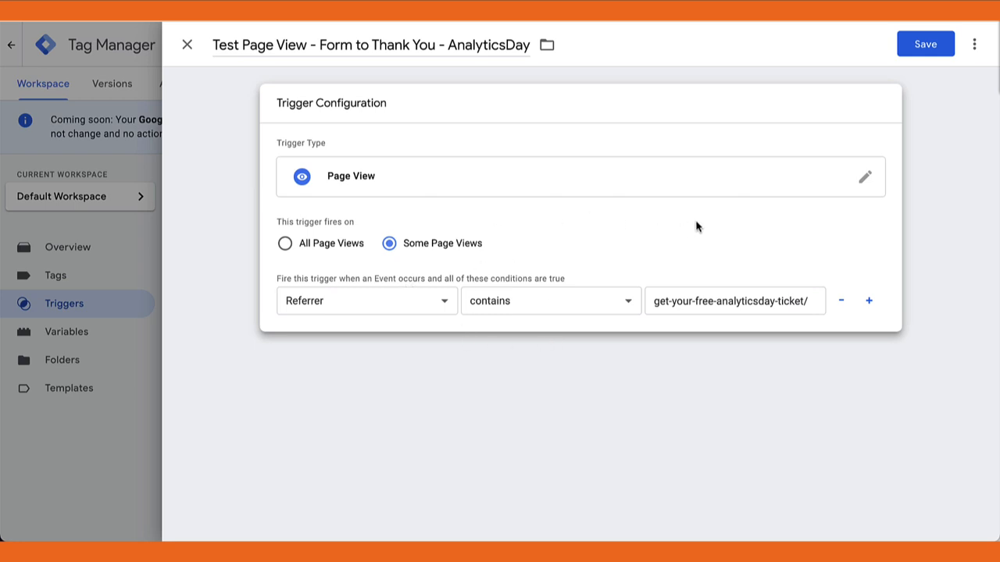
Add a second firing condition to the trigger and set its variable to Page URL
click(871, 306)
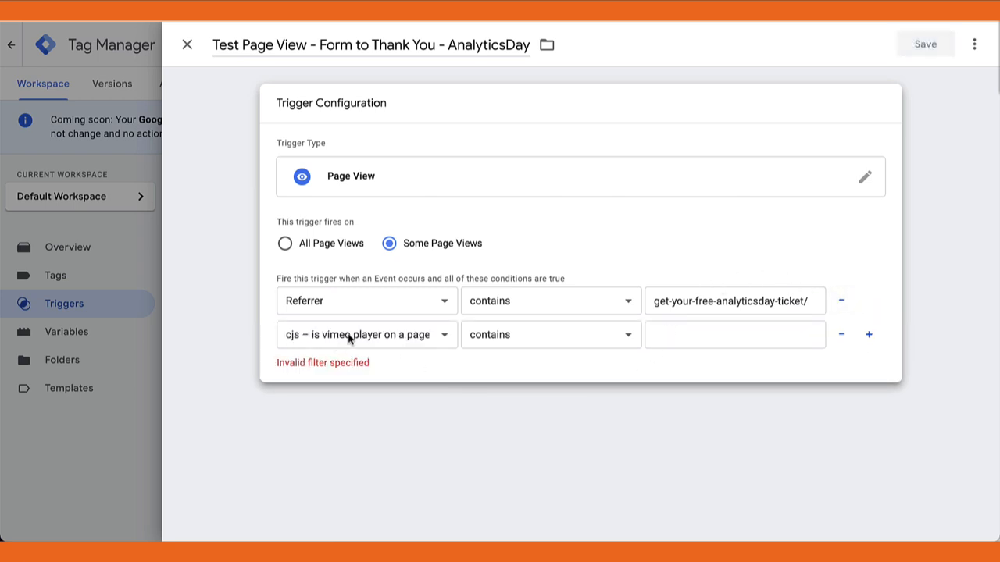
click(446, 334)
scroll(375, 392, down, 8)
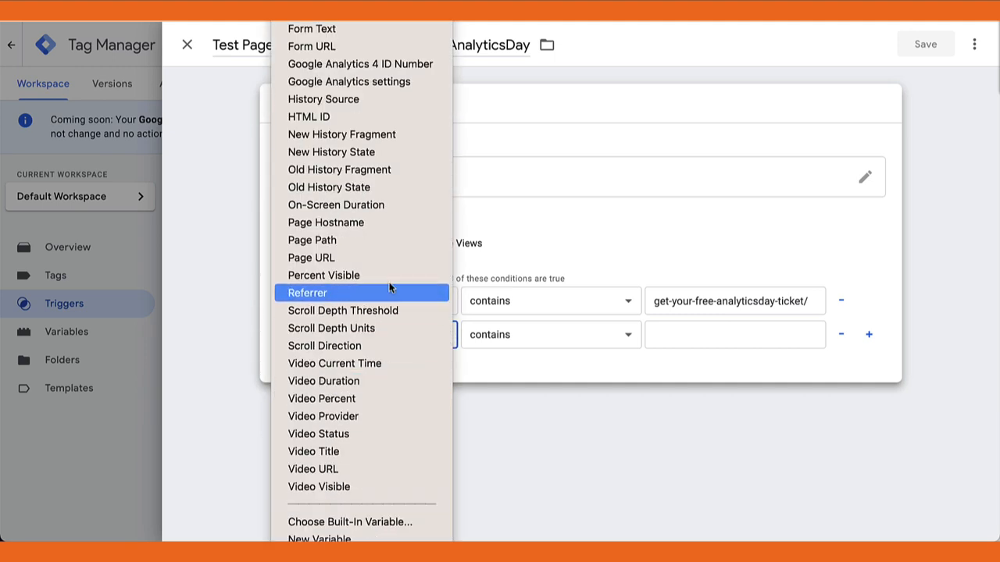
click(387, 258)
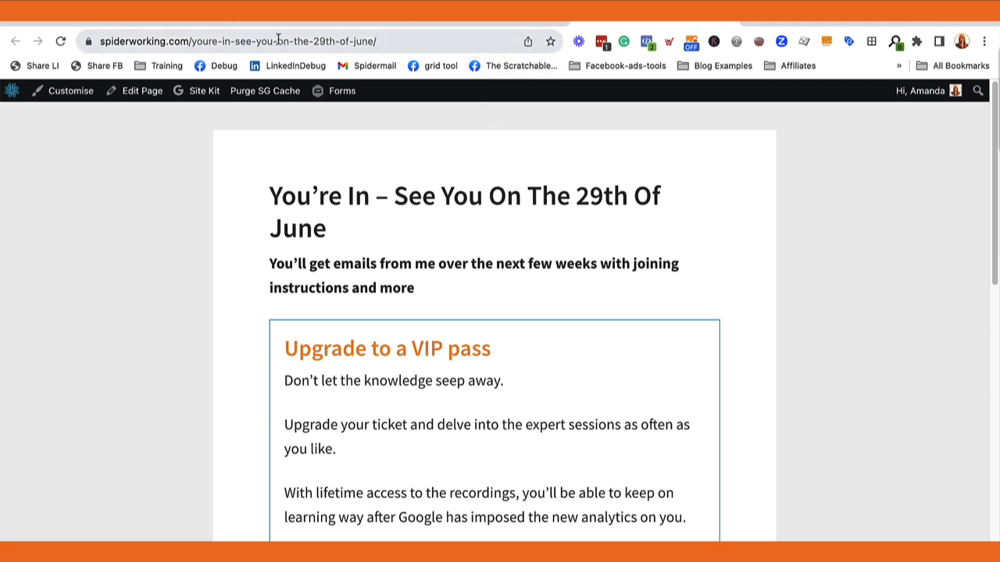
Copy "youre-in-see-you-on-the-29th-of-june/" from the thank-you page's URL into the Page URL condition's value and save the trigger
drag(191, 41, 394, 34)
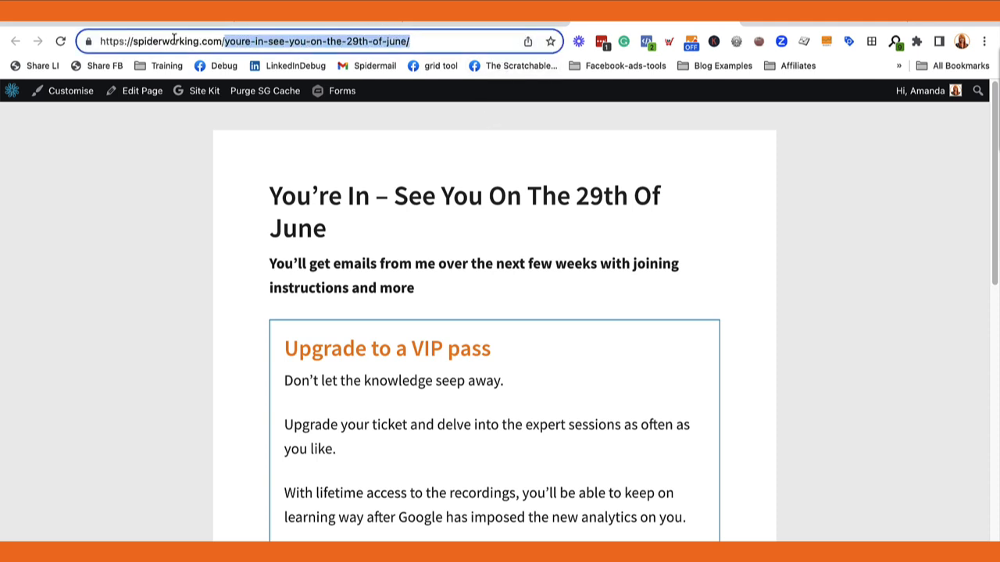
right_click(279, 42)
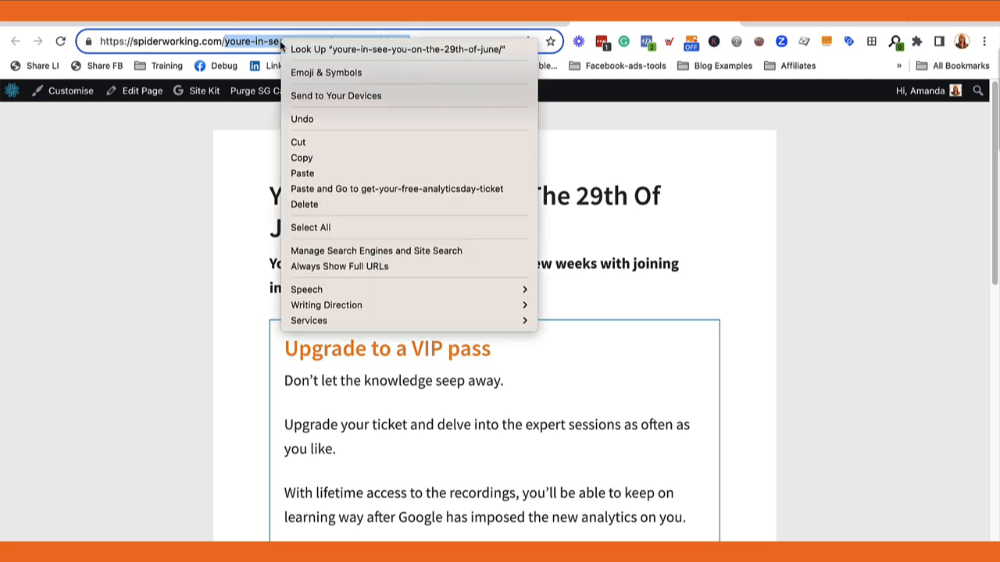
key(super+c)
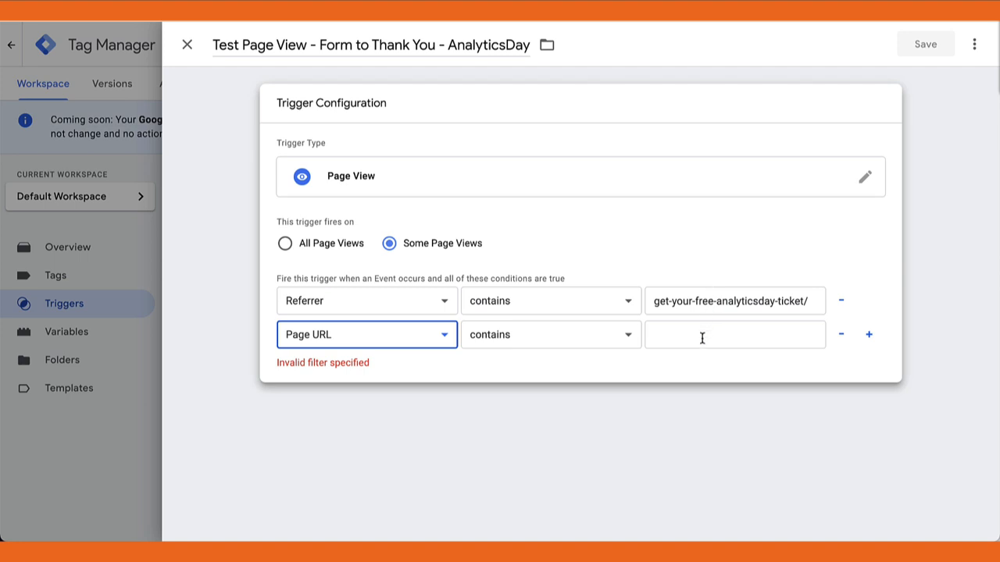
click(702, 338)
right_click(702, 338)
click(734, 407)
click(734, 407)
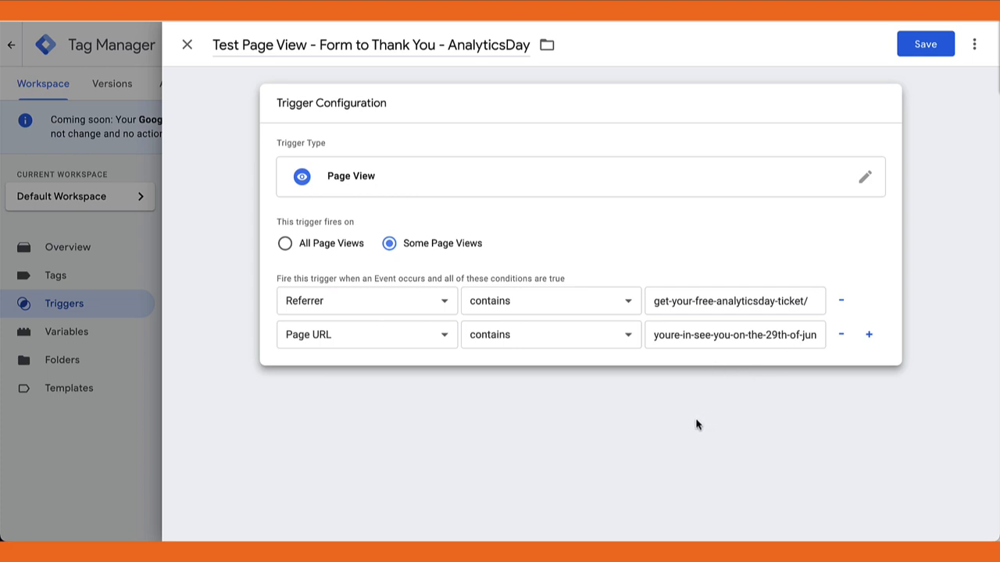
click(926, 45)
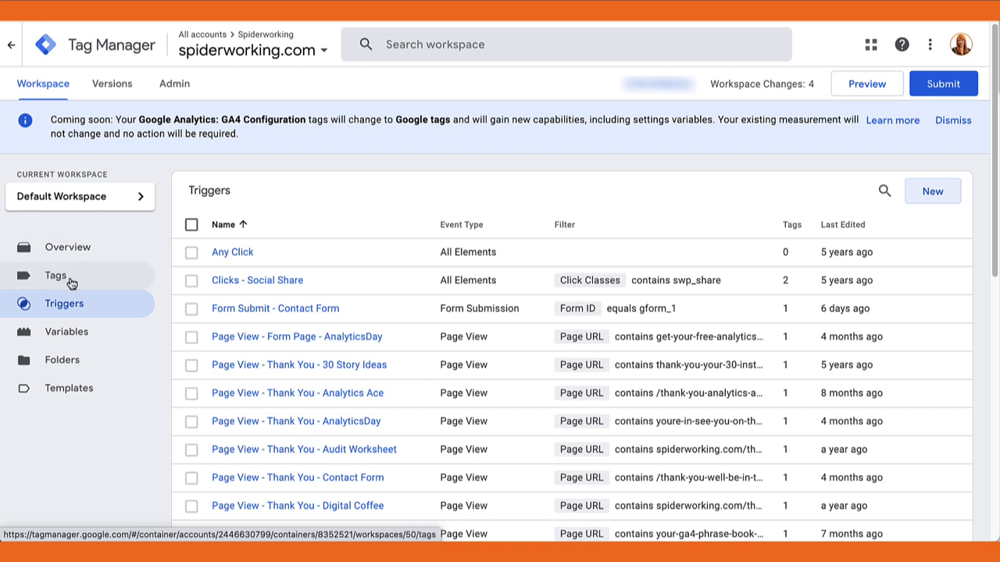
Create a new tag named "Test GA4 - AnalyticsDay Form > Thank You Page - Conversion Tag"
click(68, 279)
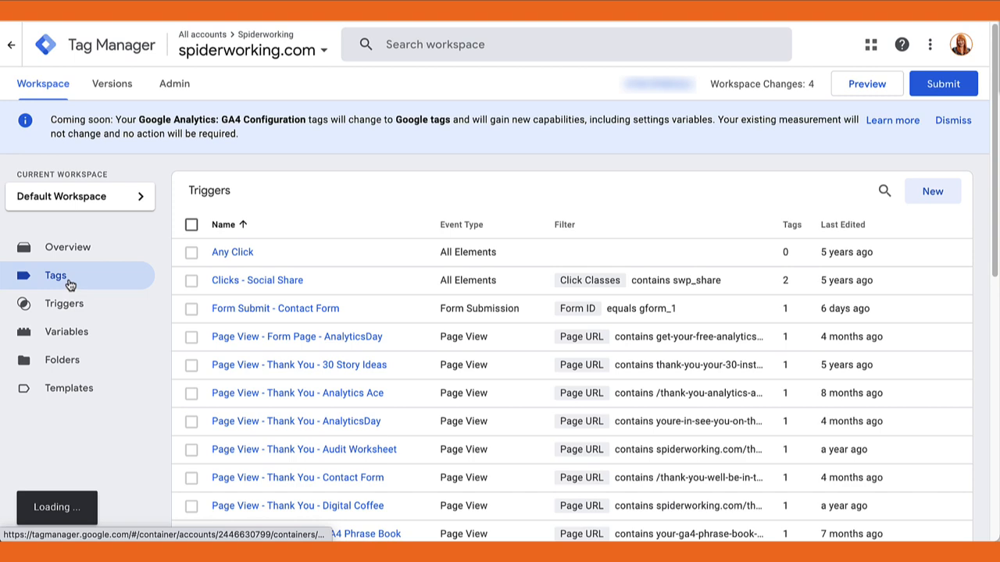
click(930, 193)
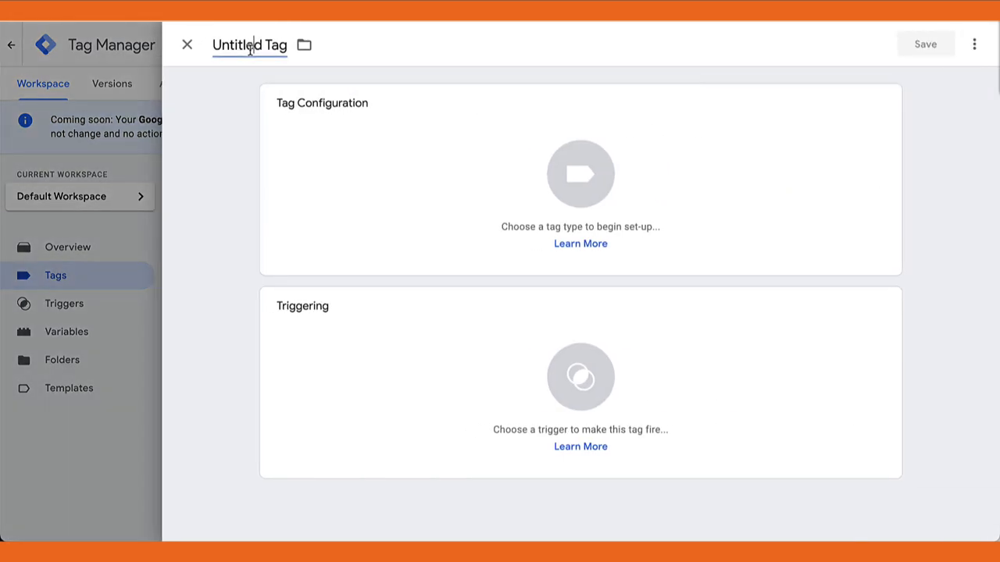
click(250, 47)
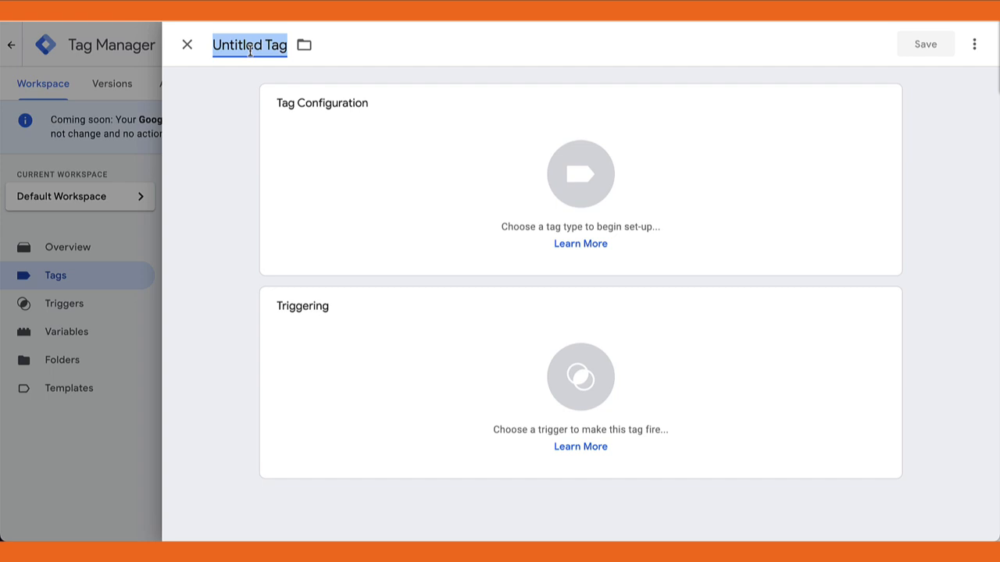
key(ctrl+v)
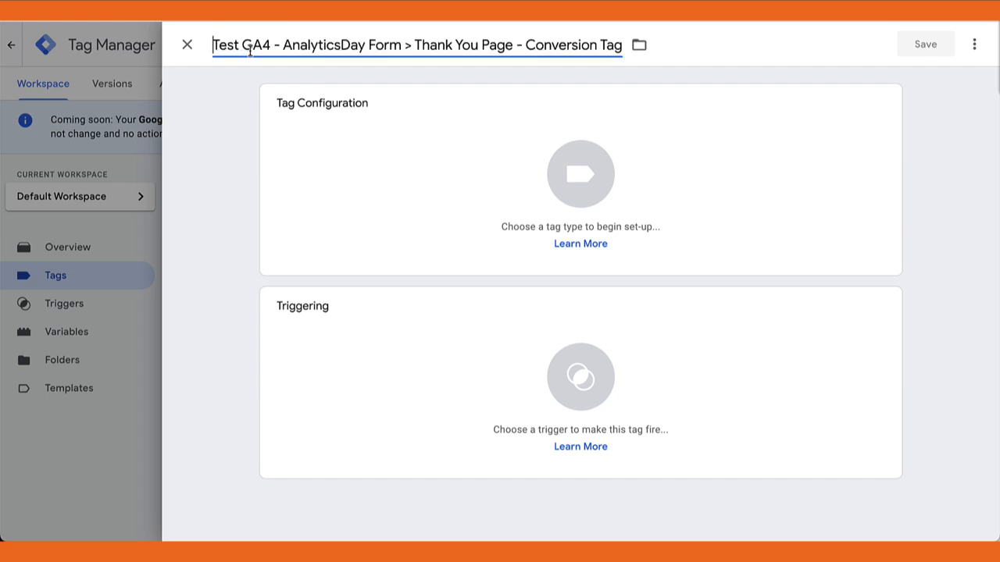
Set the tag type to Google Analytics: GA4 Event
click(578, 183)
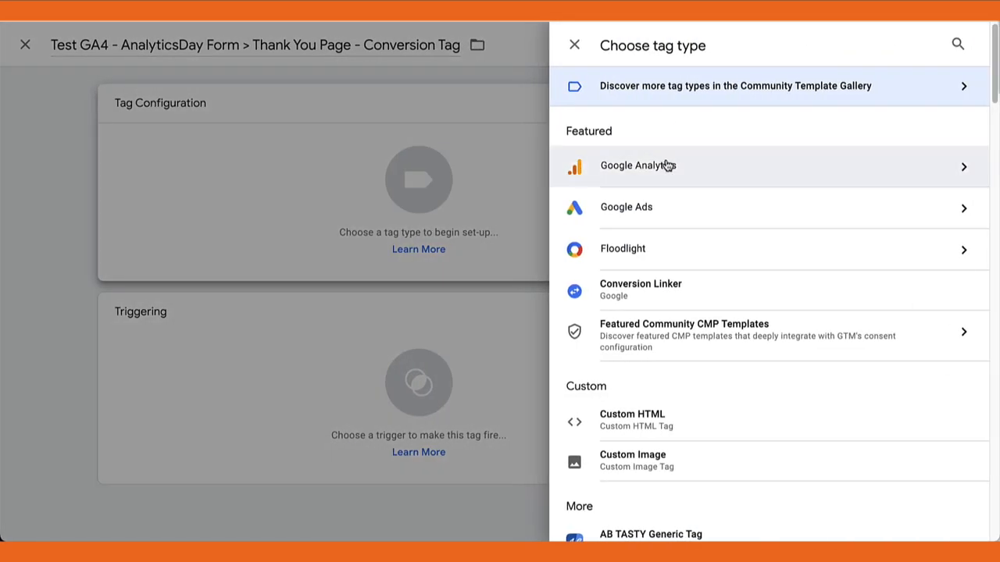
click(668, 166)
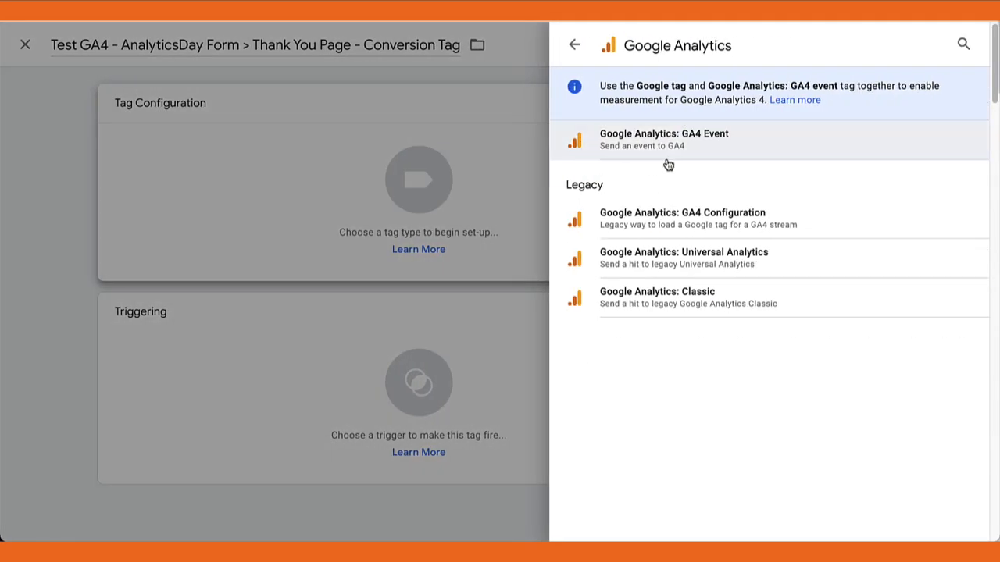
click(720, 138)
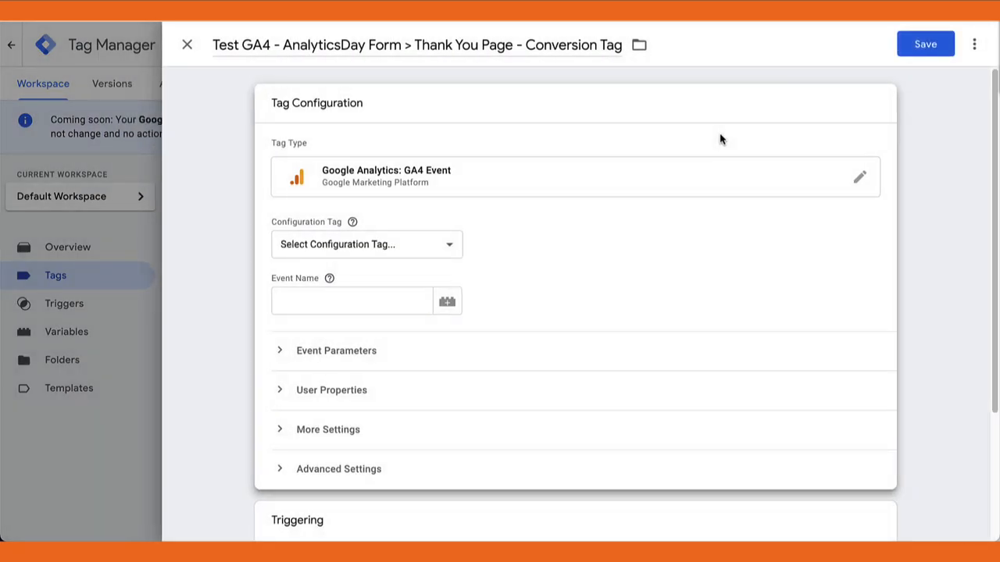
Select Google Analytics GA4 Base Tag as the configuration tag and name the event "analytics_day_conversion"
click(449, 246)
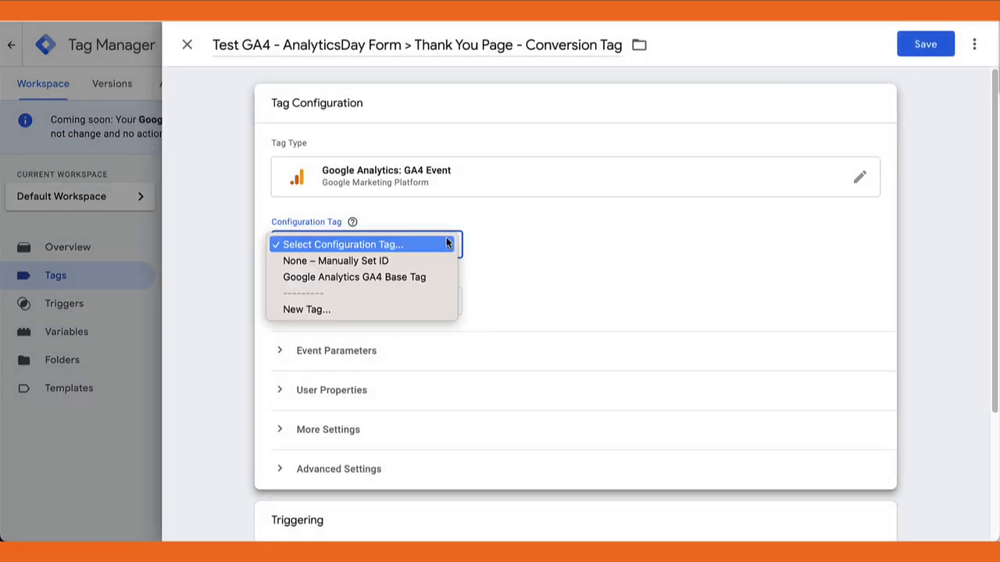
click(404, 278)
click(368, 300)
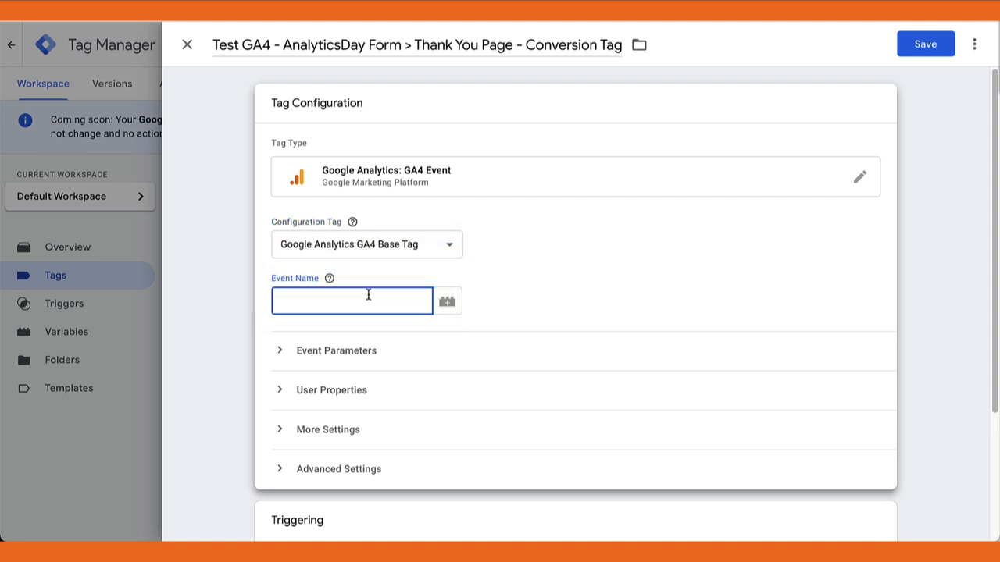
text(analytics_day_conversion)
Assign the "Test Page View - Form to Thank You - AnalyticsDay" trigger to the conversion tag
scroll(375, 406, down, 3)
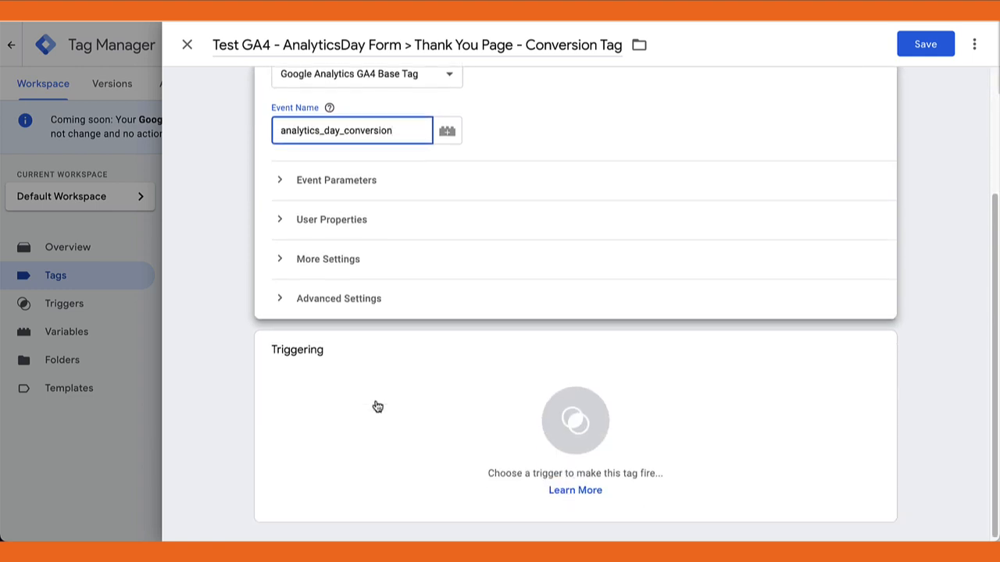
click(572, 423)
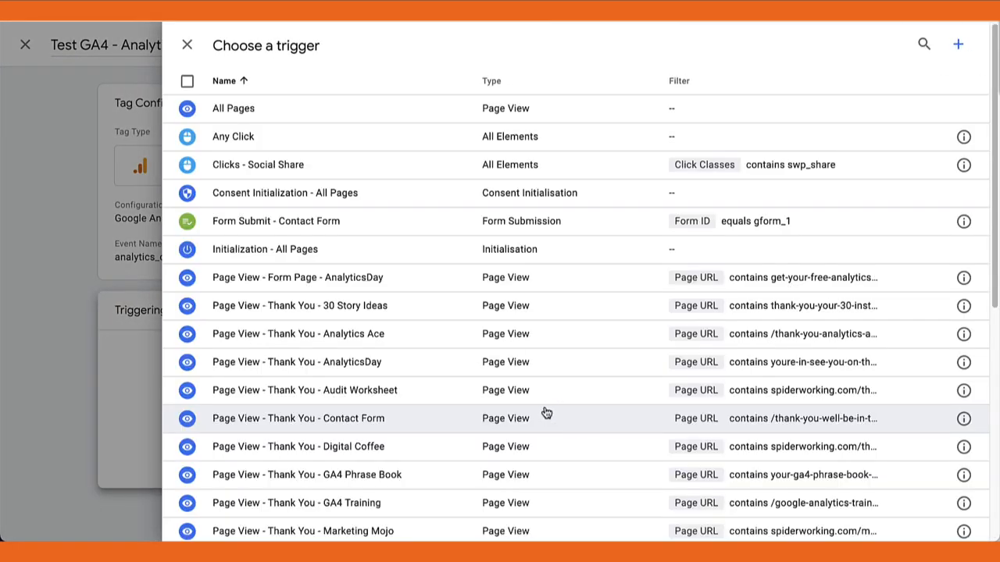
scroll(422, 363, down, 5)
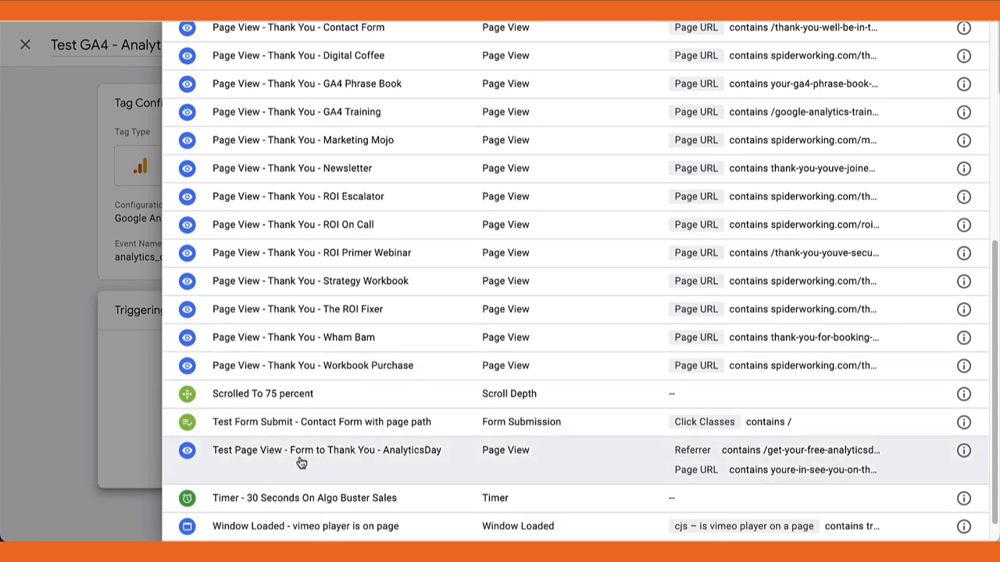
click(299, 461)
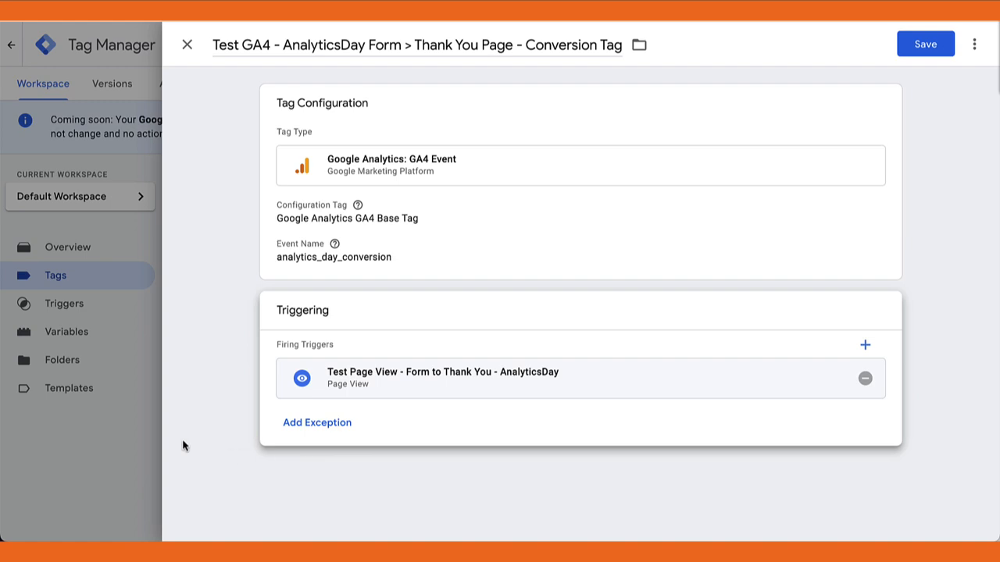
Save the new conversion tag and start previewing the container
click(913, 50)
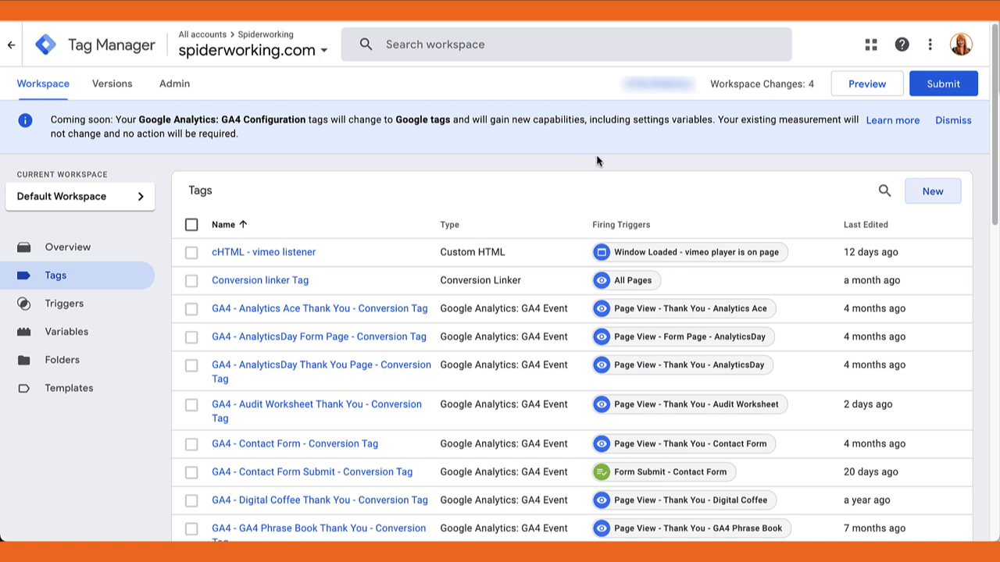
click(867, 84)
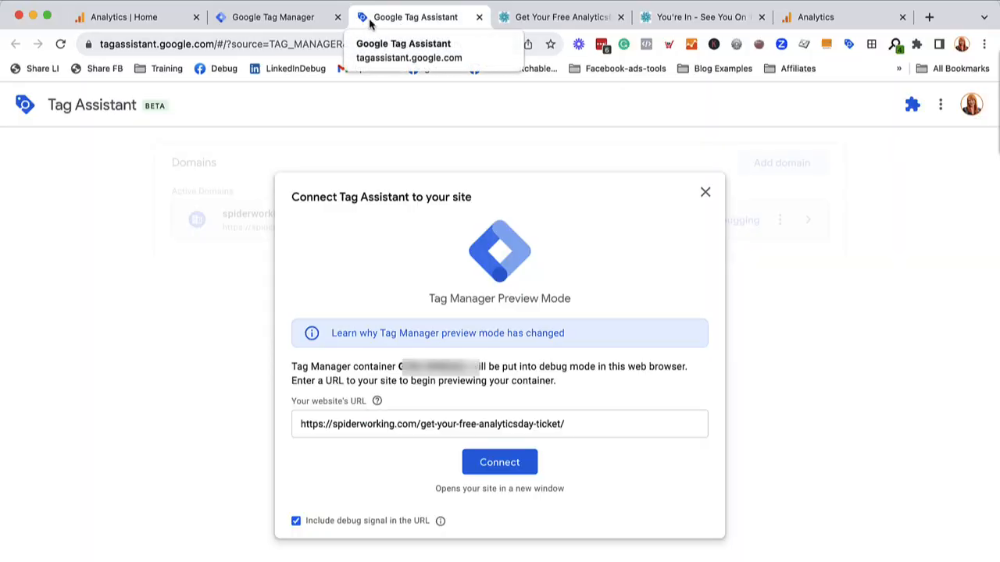
click(694, 20)
drag(410, 43, 100, 44)
right_click(388, 39)
click(415, 161)
click(450, 18)
triple_click(449, 428)
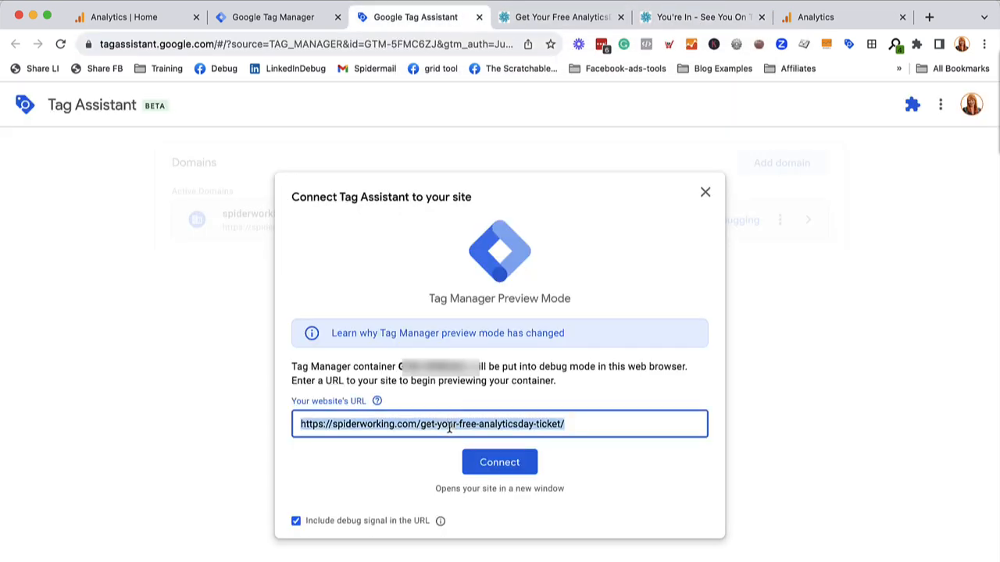
key(super+v)
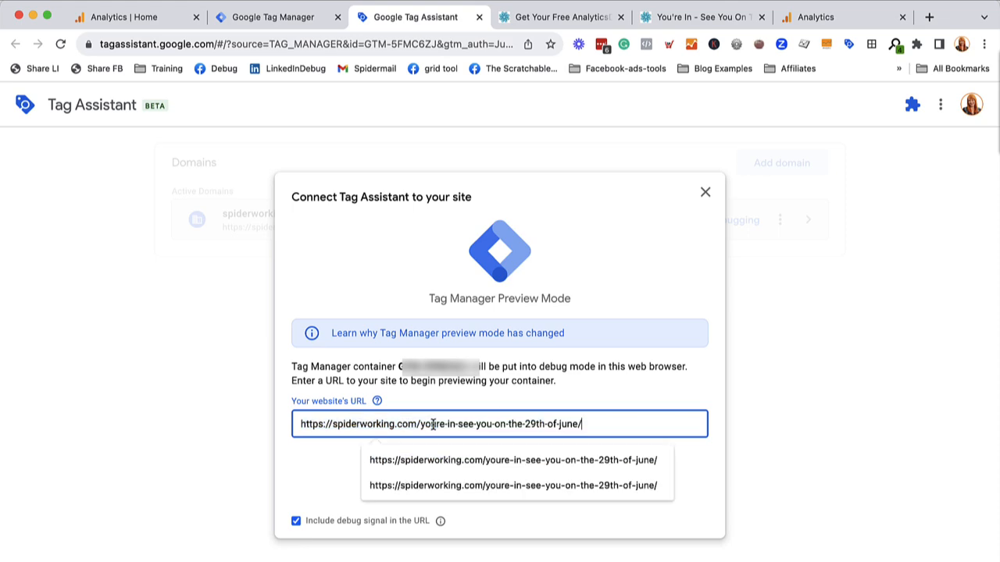
key(Return)
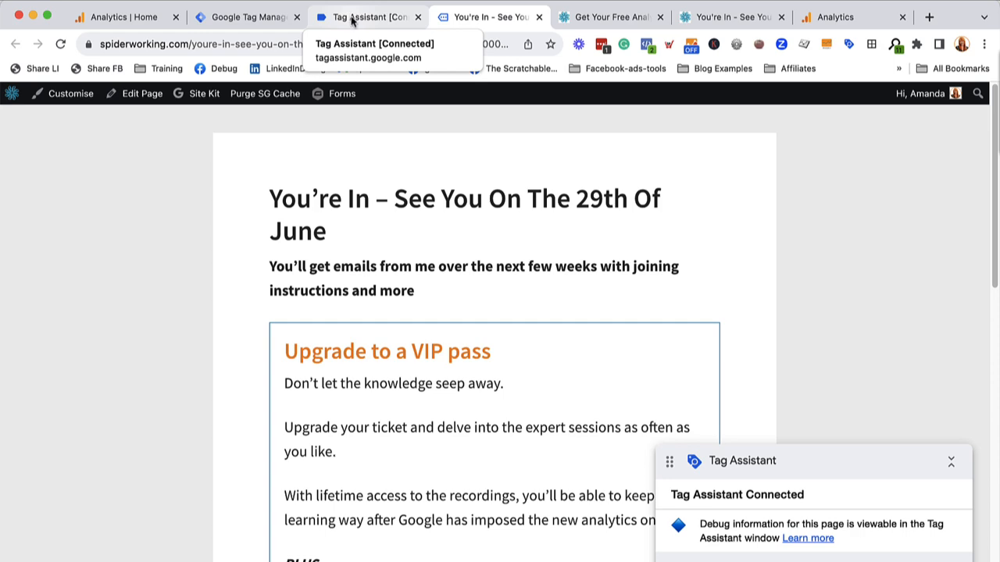
Check in the Tag Assistant summary whether the test AnalyticsDay conversion tag fires when the thank-you page is opened directly
click(351, 17)
click(489, 361)
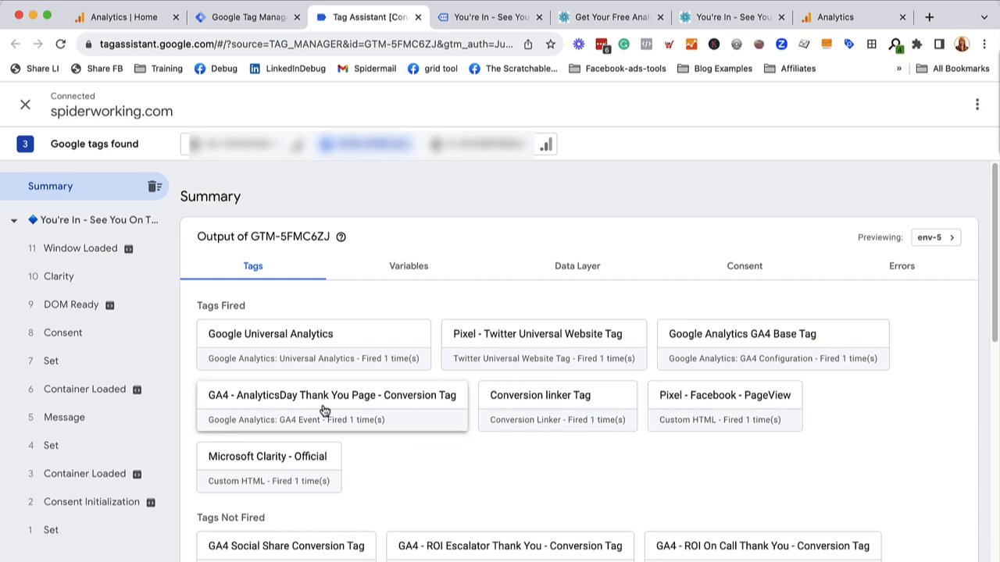
scroll(405, 482, down, 10)
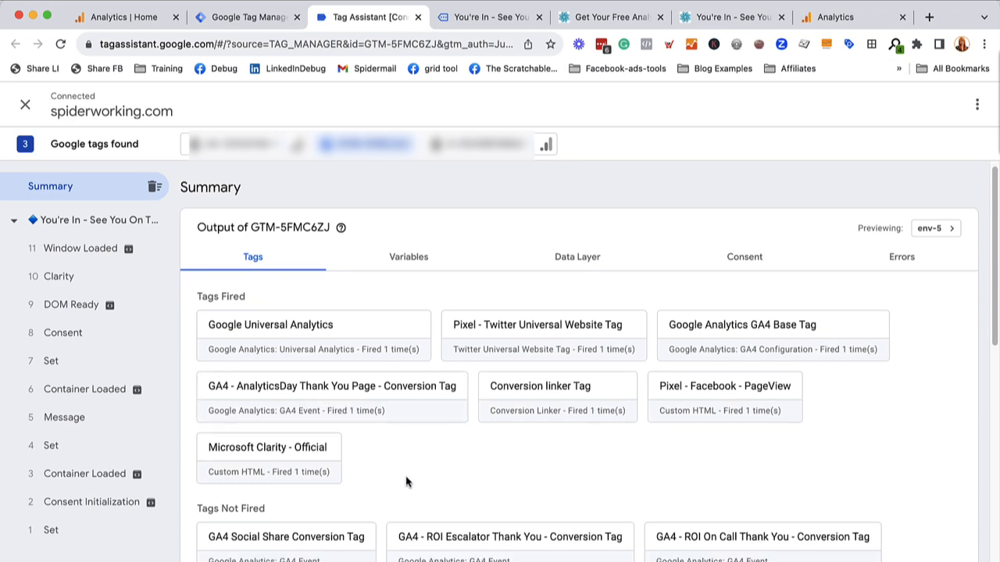
scroll(405, 481, down, 1)
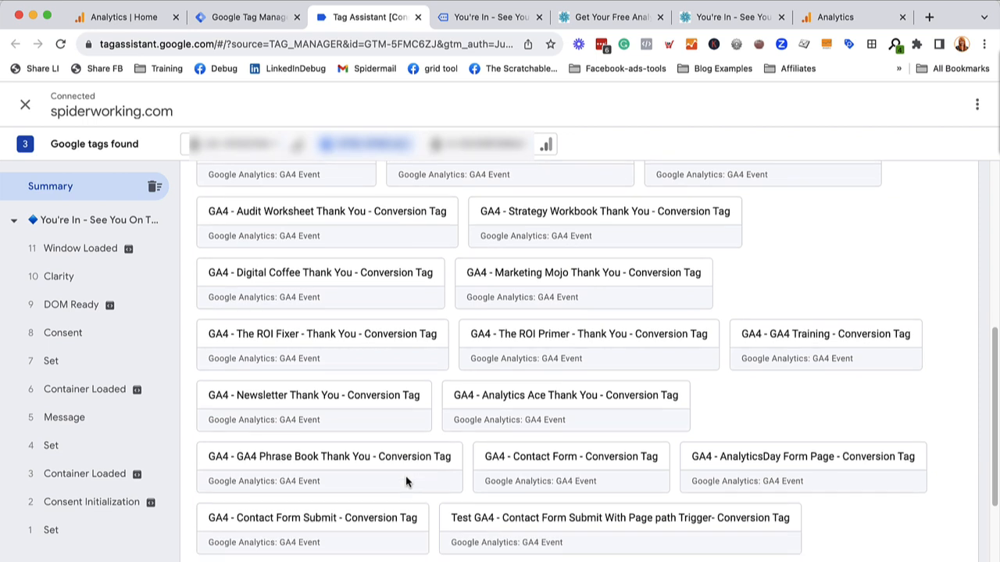
scroll(407, 482, down, 1)
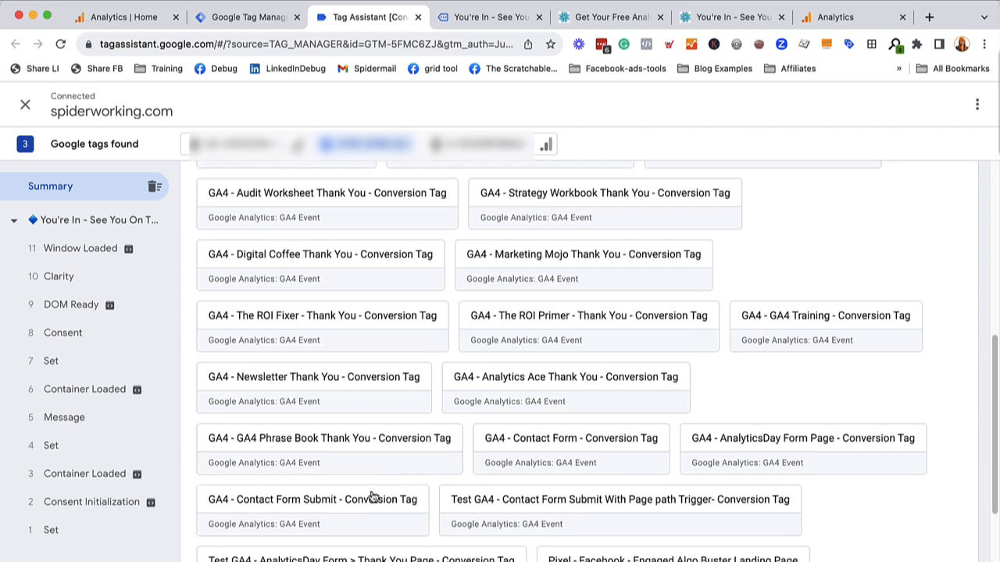
scroll(305, 552, down, 1)
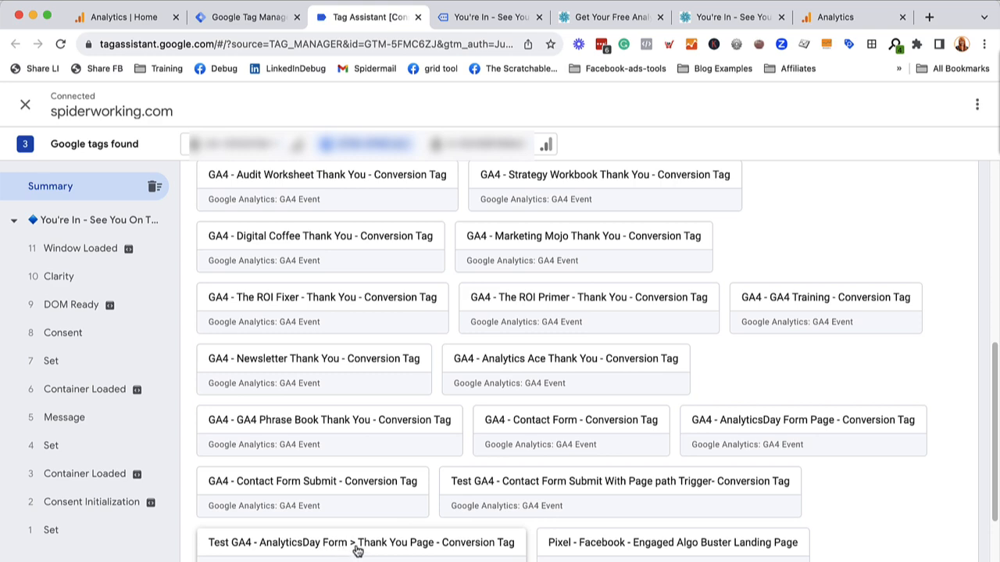
scroll(356, 549, up, 10)
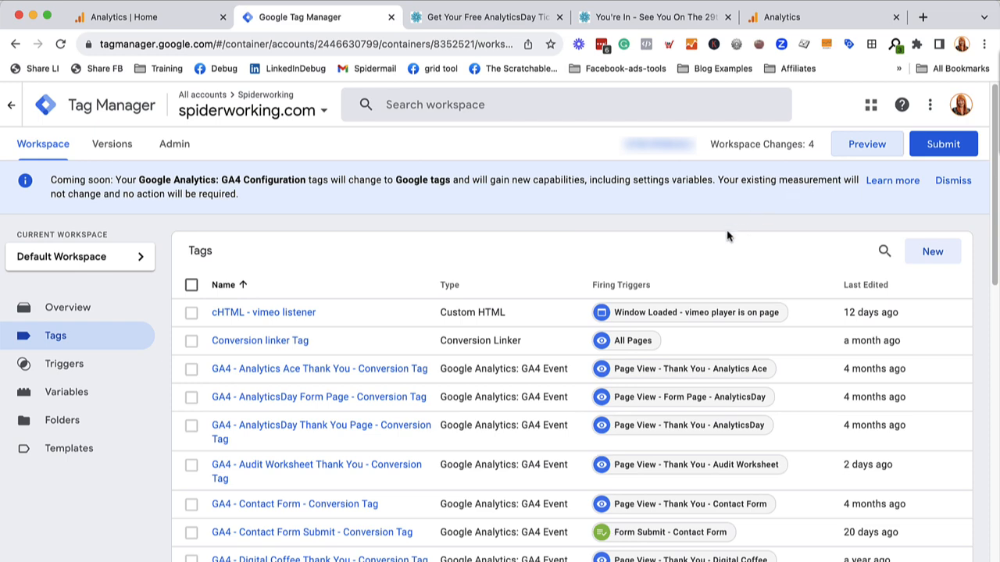
click(859, 146)
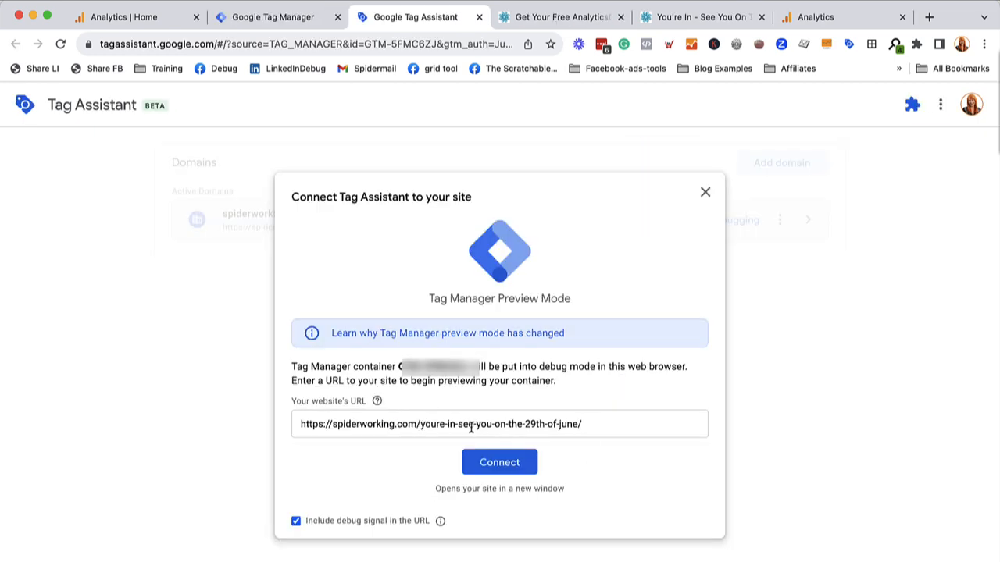
triple_click(452, 425)
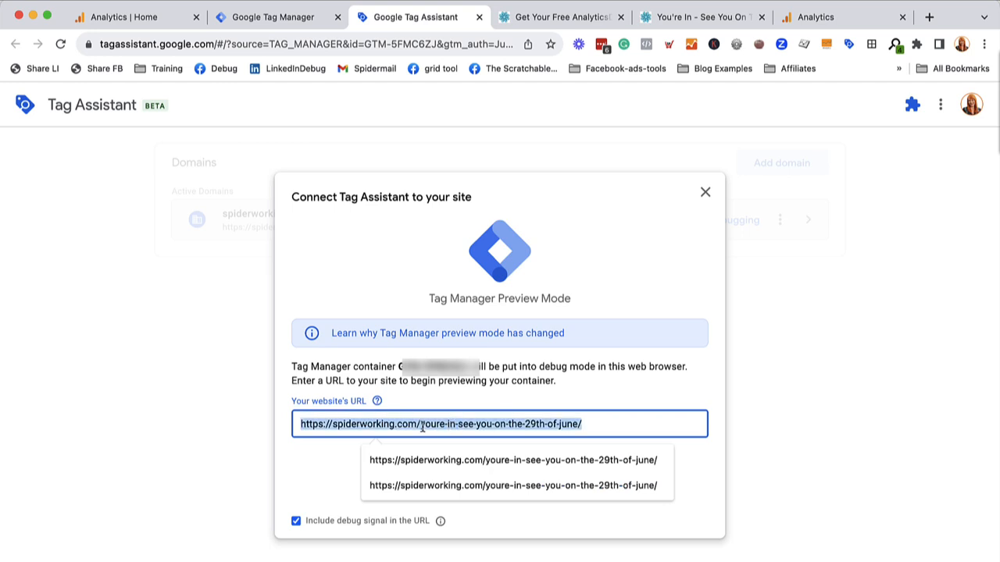
key(super+v)
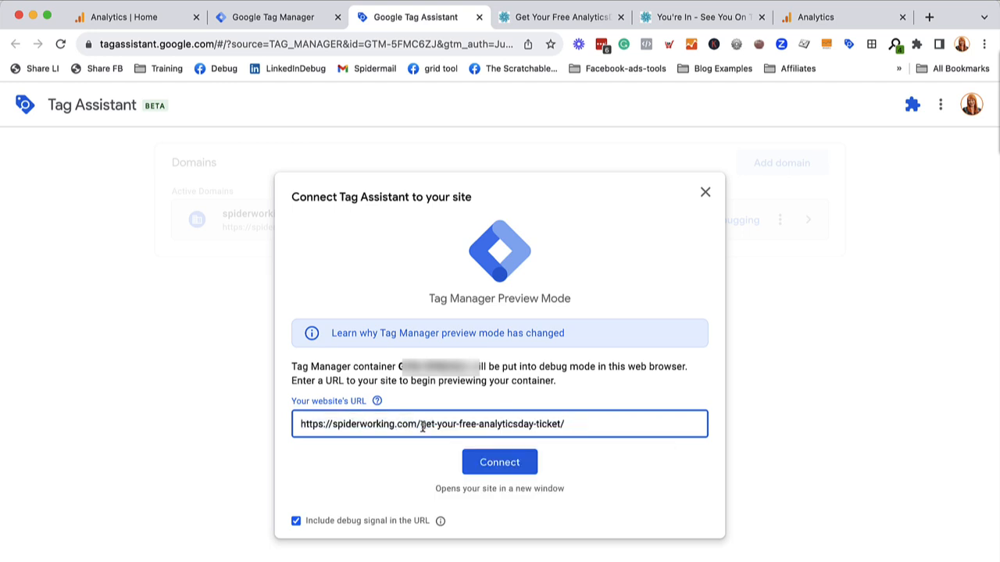
click(494, 469)
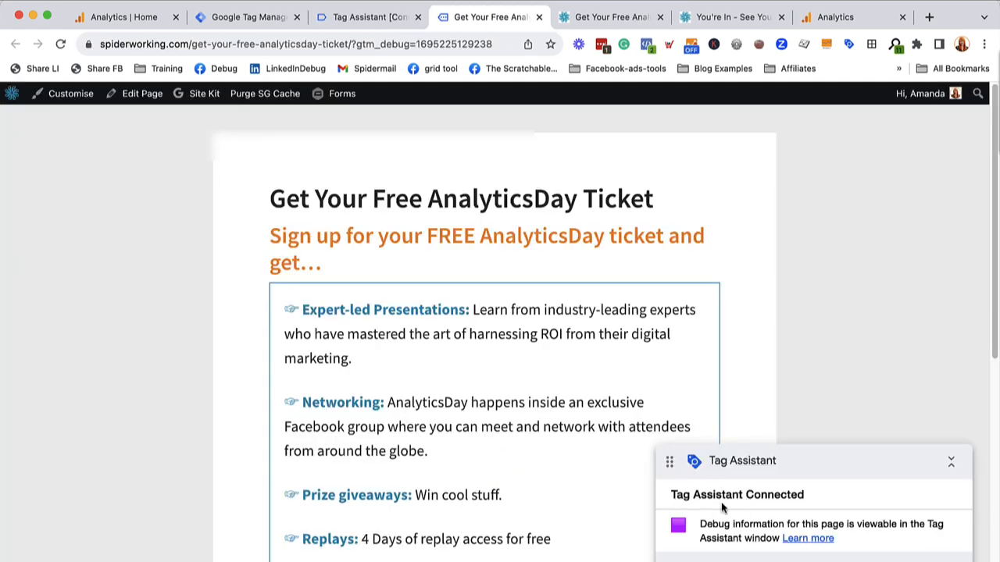
Check in the Tag Assistant summary whether the test AnalyticsDay conversion tag fires on the form page alone
click(337, 24)
click(500, 351)
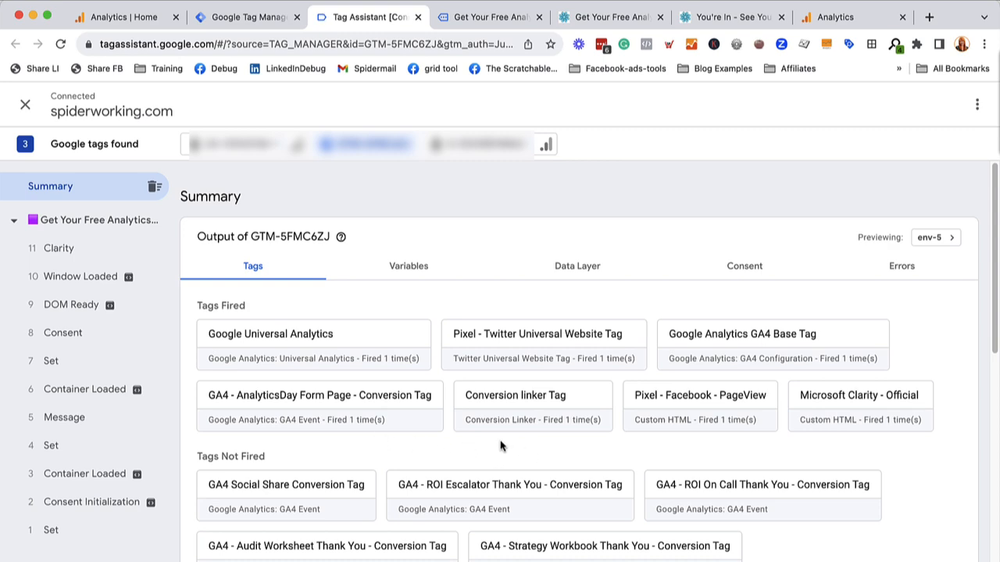
scroll(501, 446, down, 10)
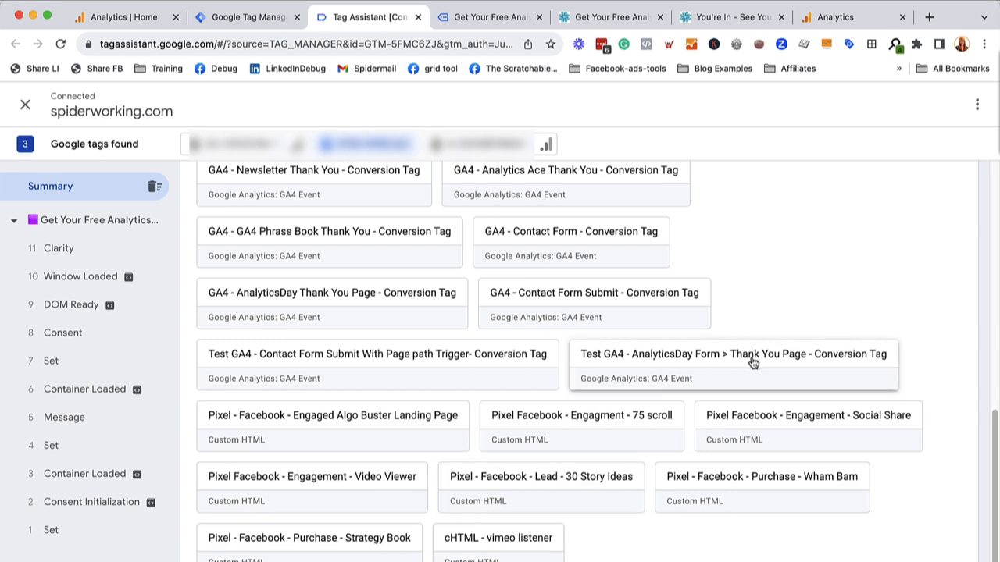
Fill in the first name and email address on the connected AnalyticsDay ticket form and submit it
click(494, 17)
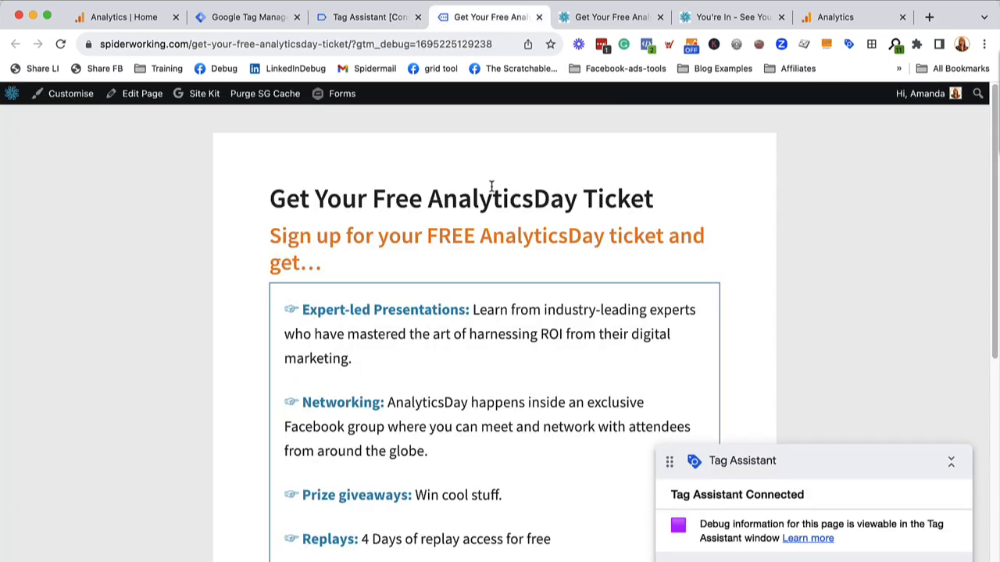
scroll(440, 266, down, 4)
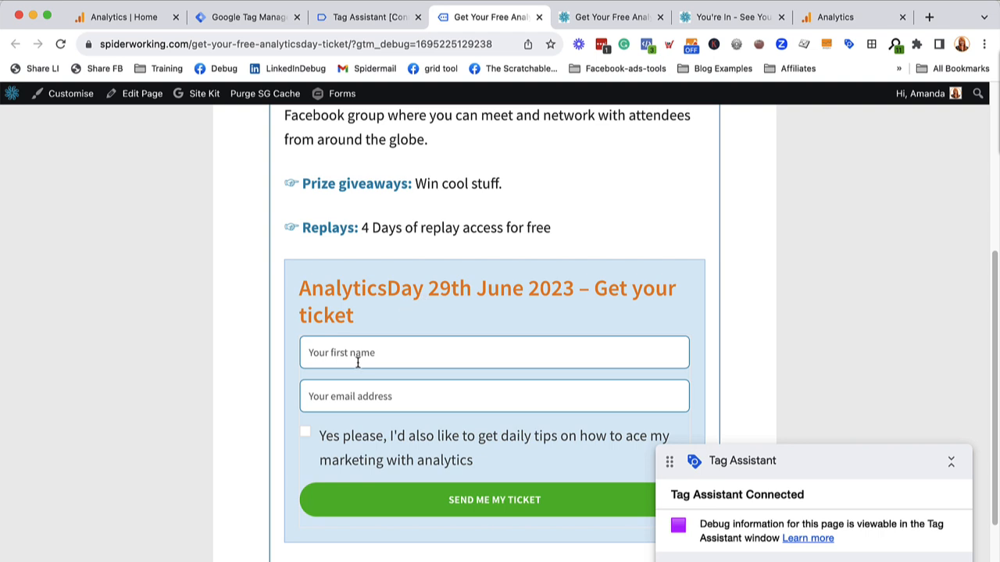
click(358, 361)
click(405, 388)
click(474, 504)
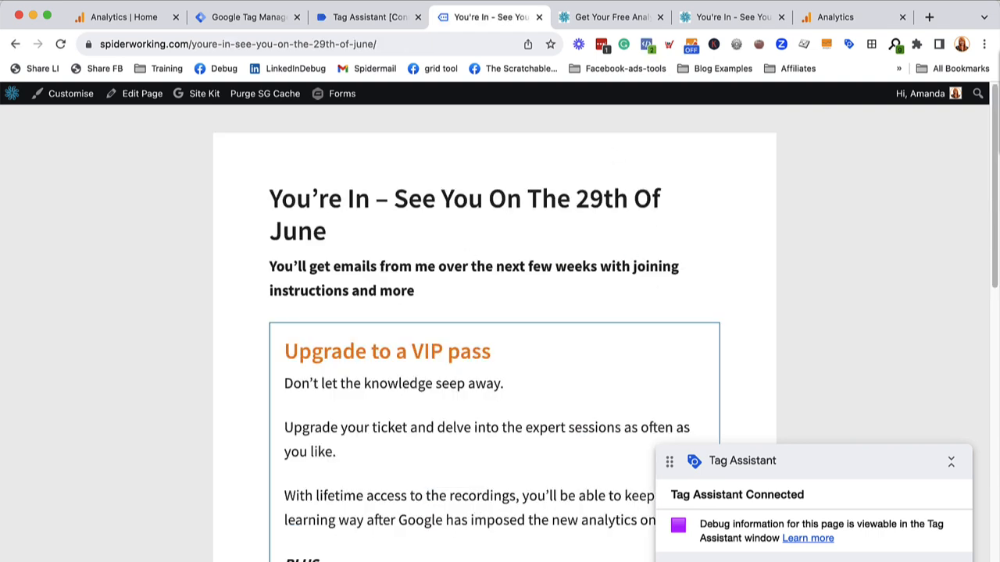
Check in Tag Assistant whether the test conversion tag fires after the form submission, and close the preview session's pages
click(354, 16)
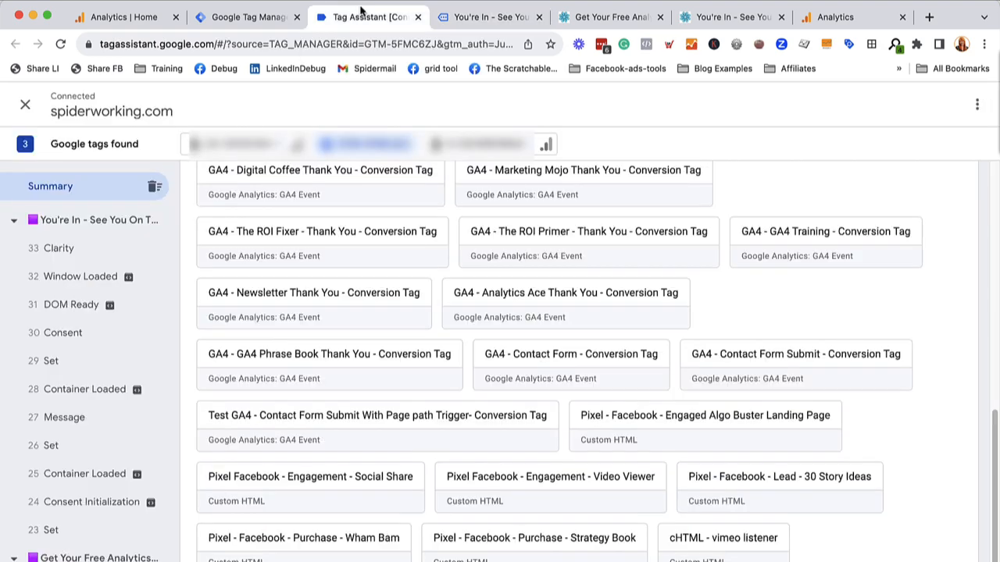
scroll(397, 328, up, 10)
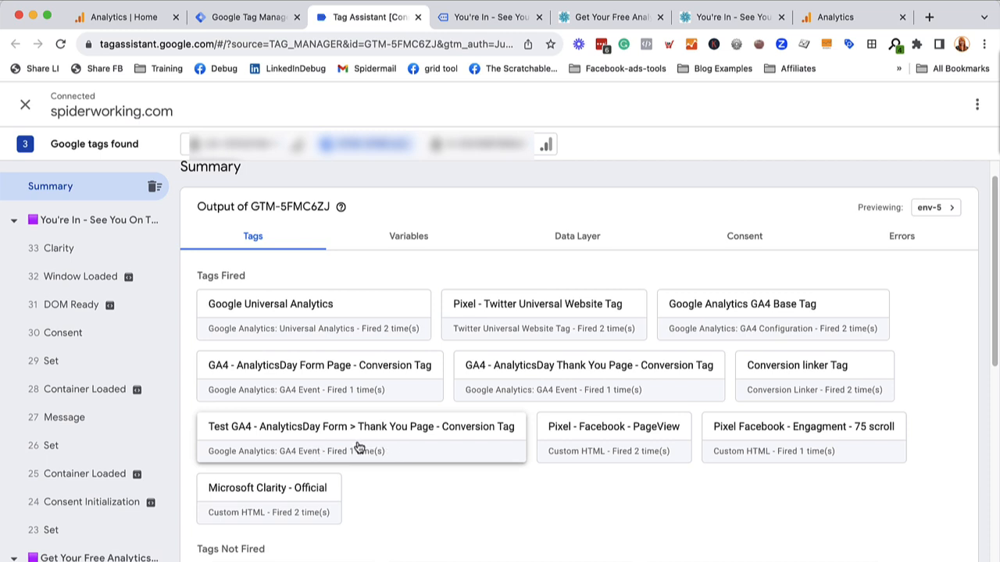
click(546, 17)
click(418, 16)
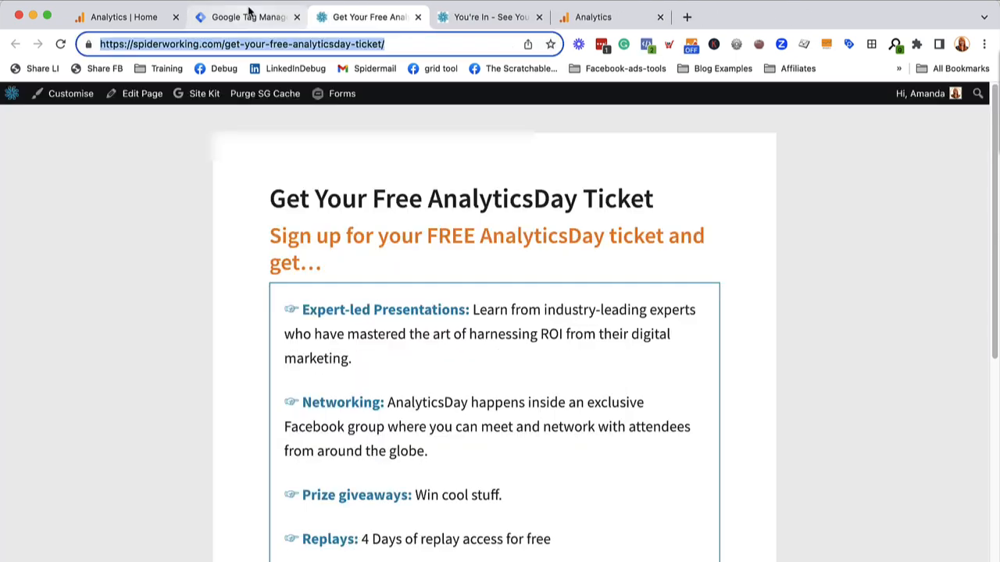
Switch to Tag Manager and copy the event name analyticsday_conversion from the test AnalyticsDay conversion tag
click(248, 16)
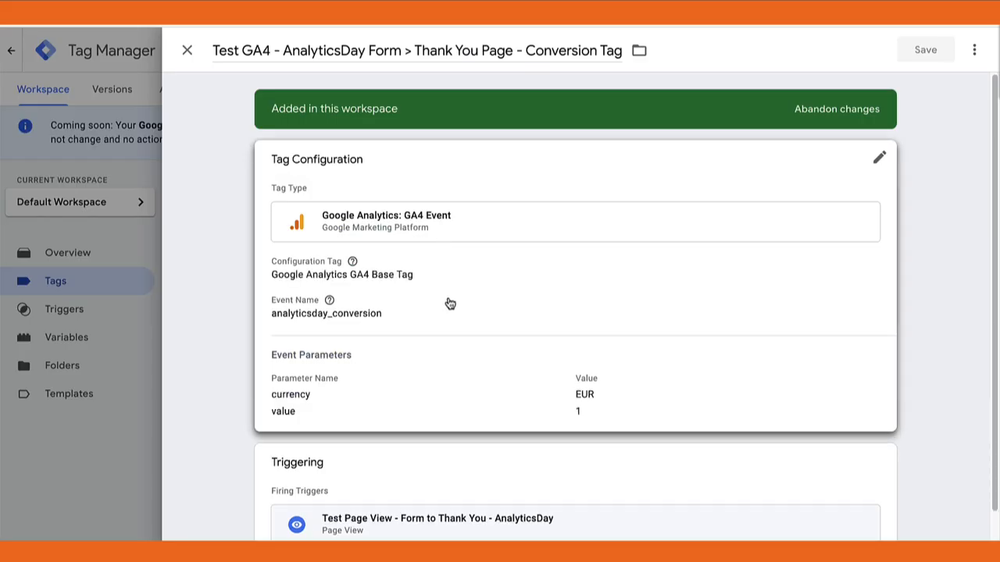
click(447, 302)
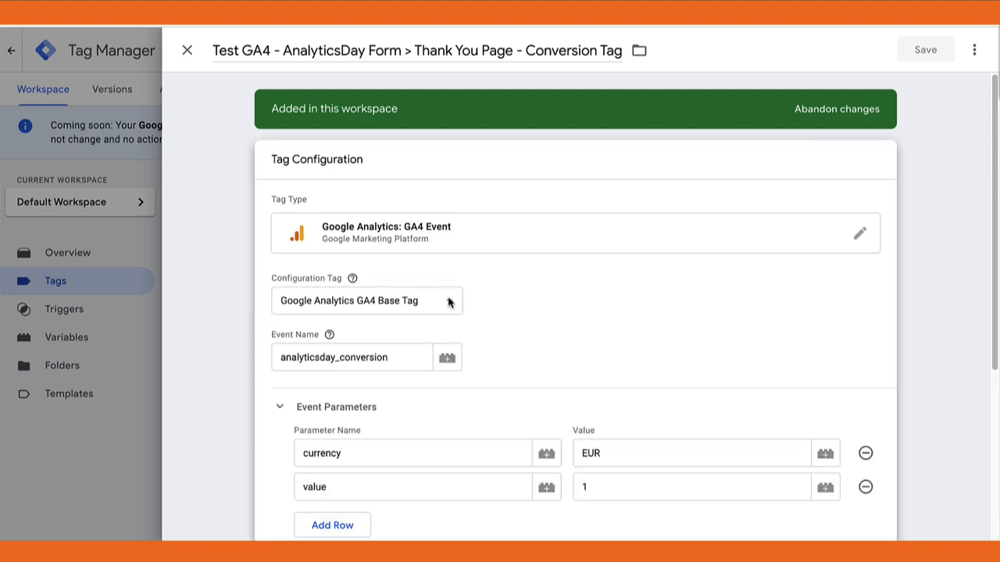
double_click(379, 358)
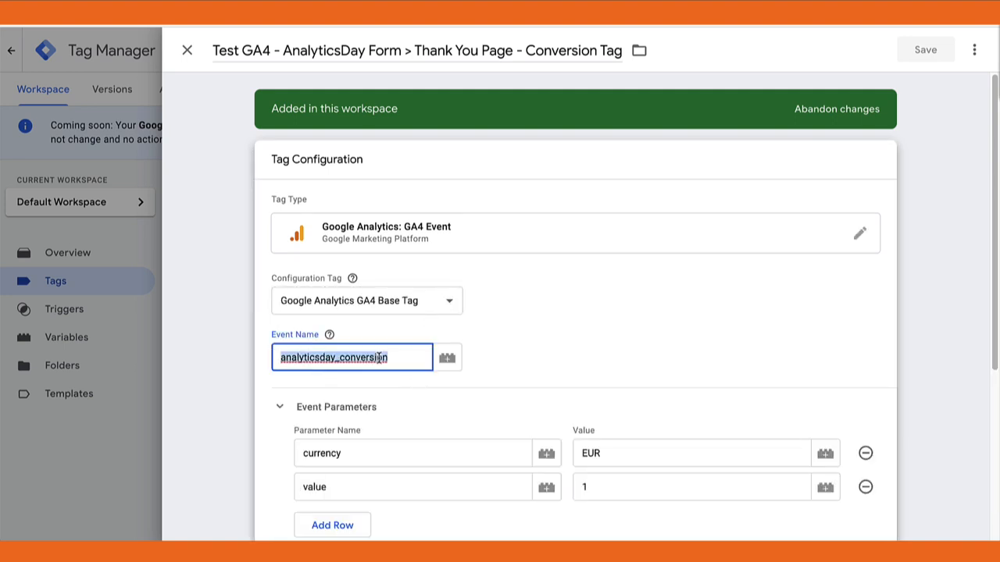
right_click(359, 361)
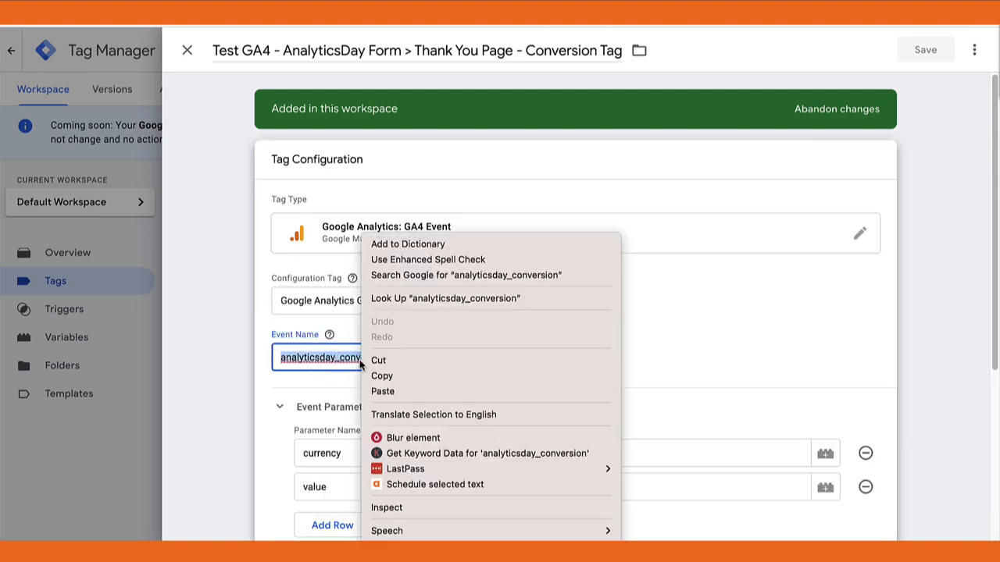
click(379, 375)
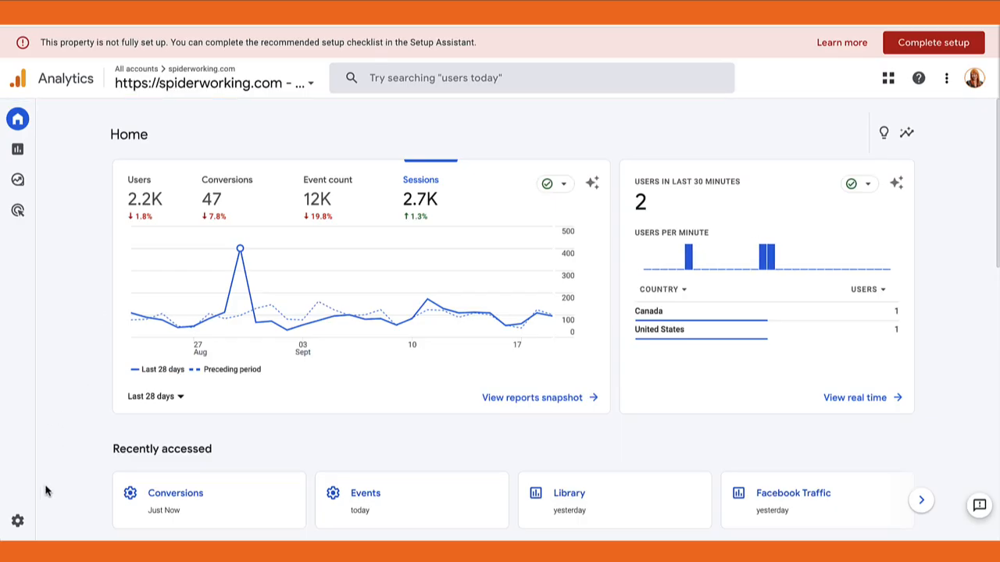
In the Google Analytics property's conversion settings, create a new conversion event named analyticsday_conversion
click(20, 521)
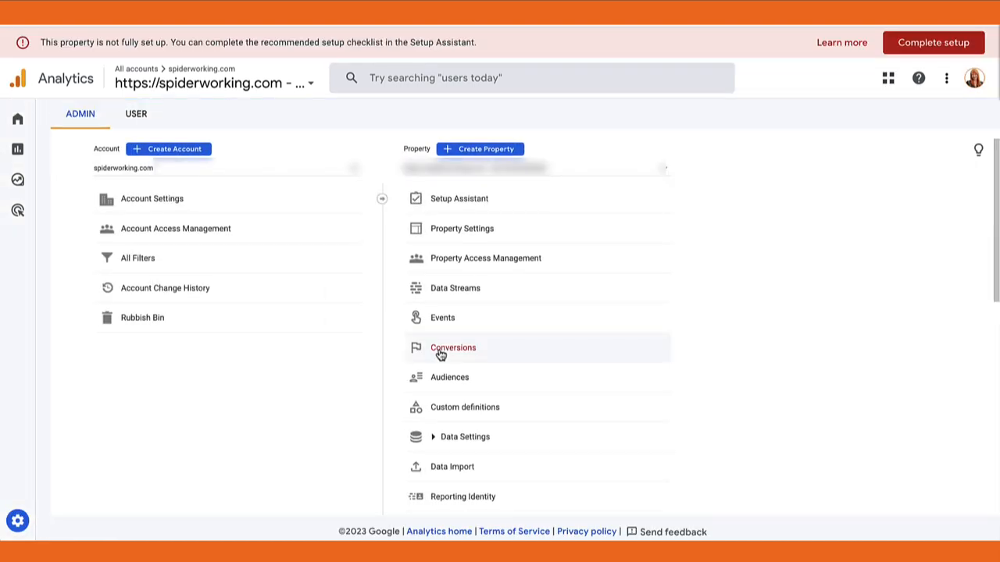
click(442, 351)
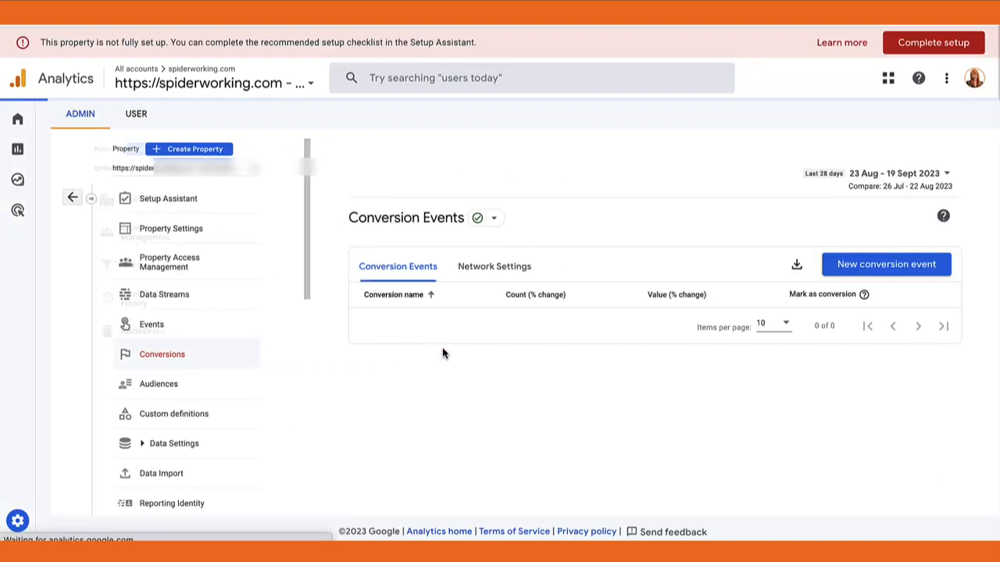
click(867, 270)
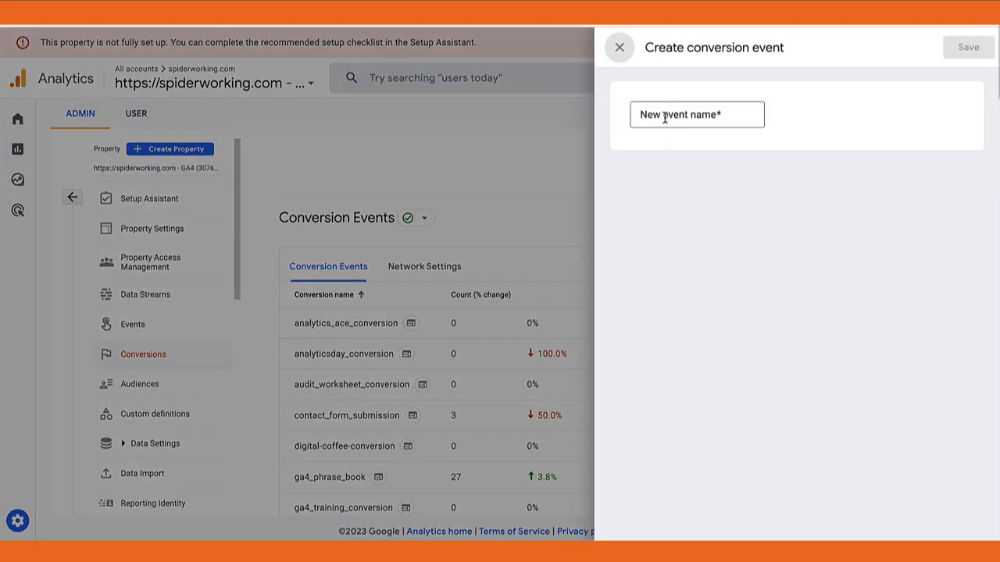
click(664, 117)
key(ctrl+v)
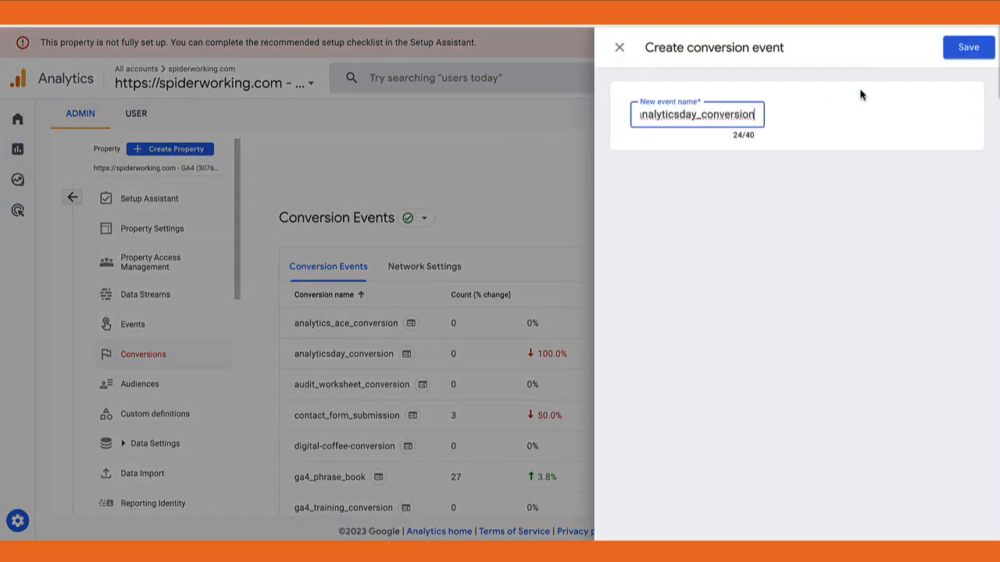